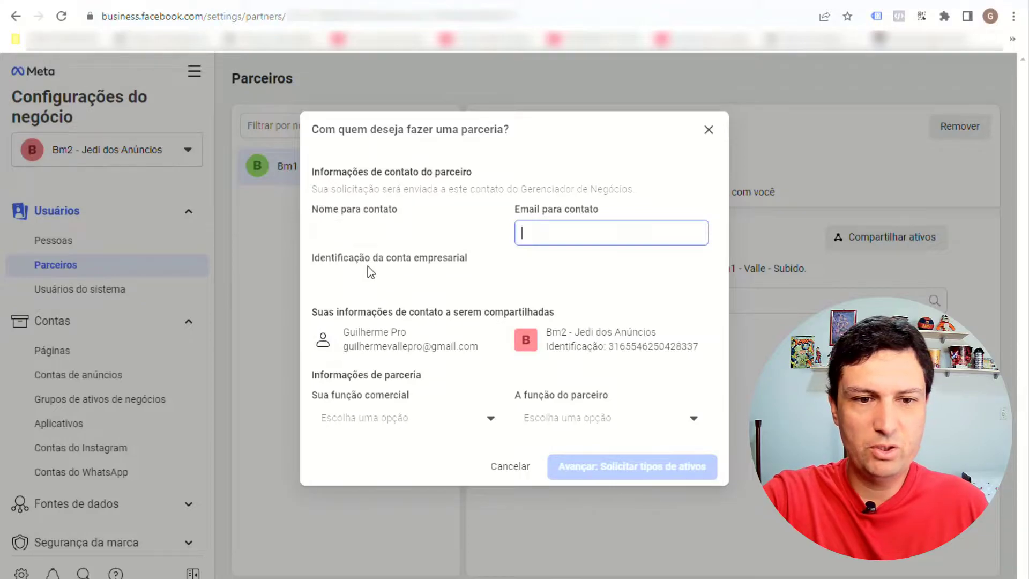
Get the partner's business manager ID from its company information and enter it as the business account identification in the partnership request.
{"action": "left_click_drag", "start_coordinate": [348, 258], "coordinate": [481, 256]}
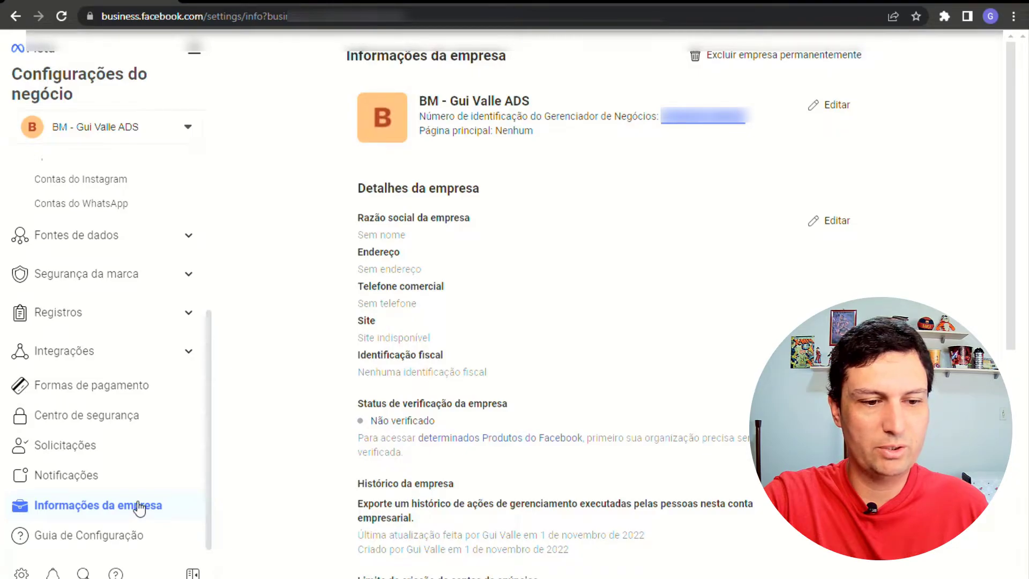
{"action": "scroll", "coordinate": [134, 319], "scroll_direction": "up", "scroll_amount": 5}
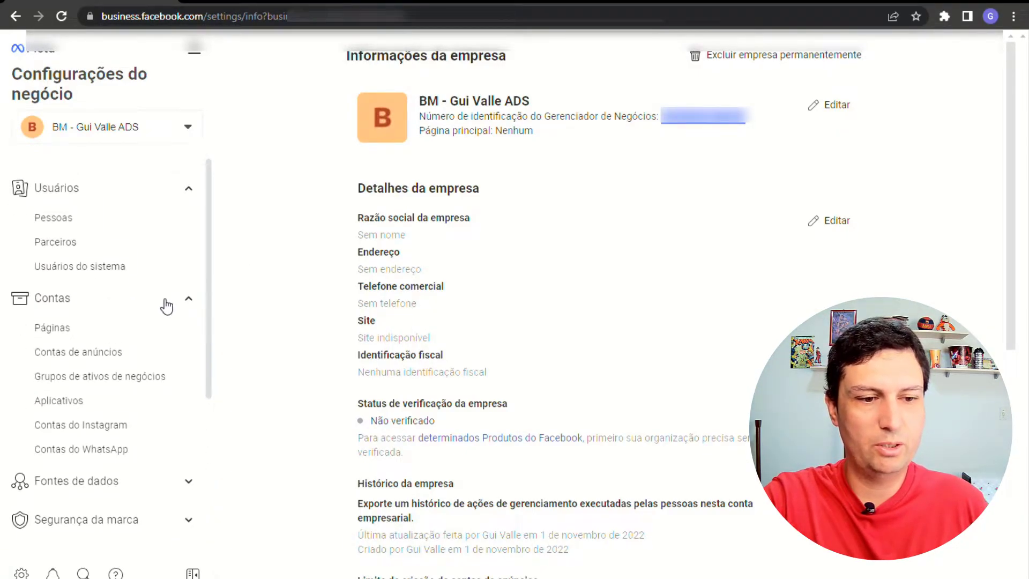
{"action": "scroll", "coordinate": [170, 316], "scroll_direction": "down", "scroll_amount": 3}
{"action": "scroll", "coordinate": [171, 321], "scroll_direction": "down", "scroll_amount": 3}
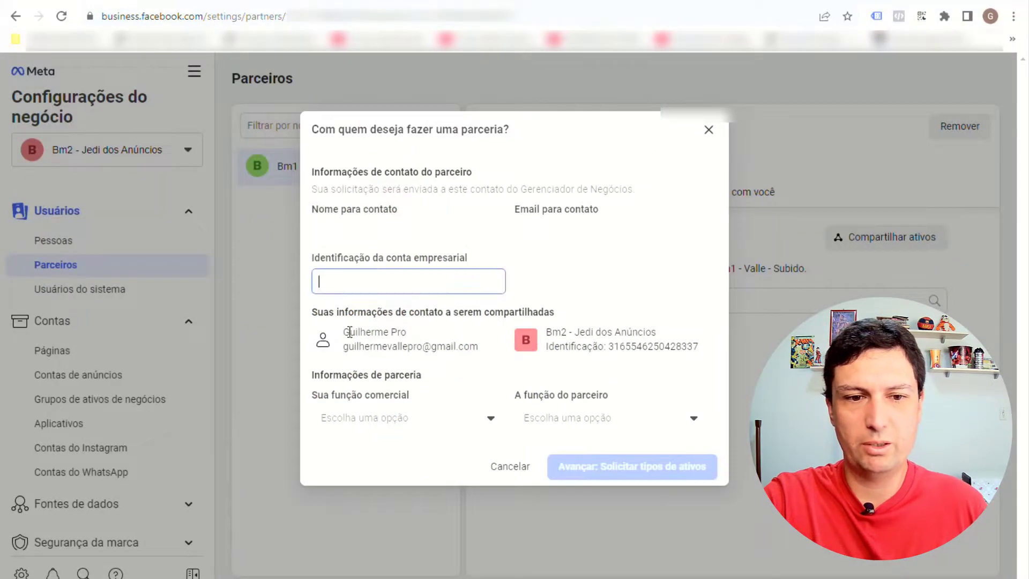
{"action": "key", "text": "ctrl+v"}
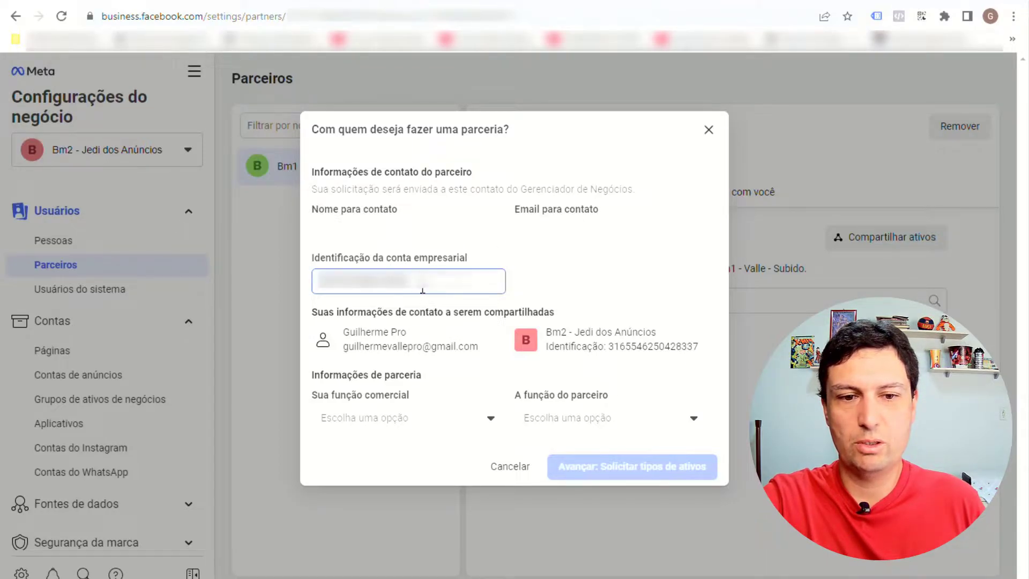
Fill in the partner's contact name and contact e-mail in the partnership request.
{"action": "left_click", "coordinate": [458, 235]}
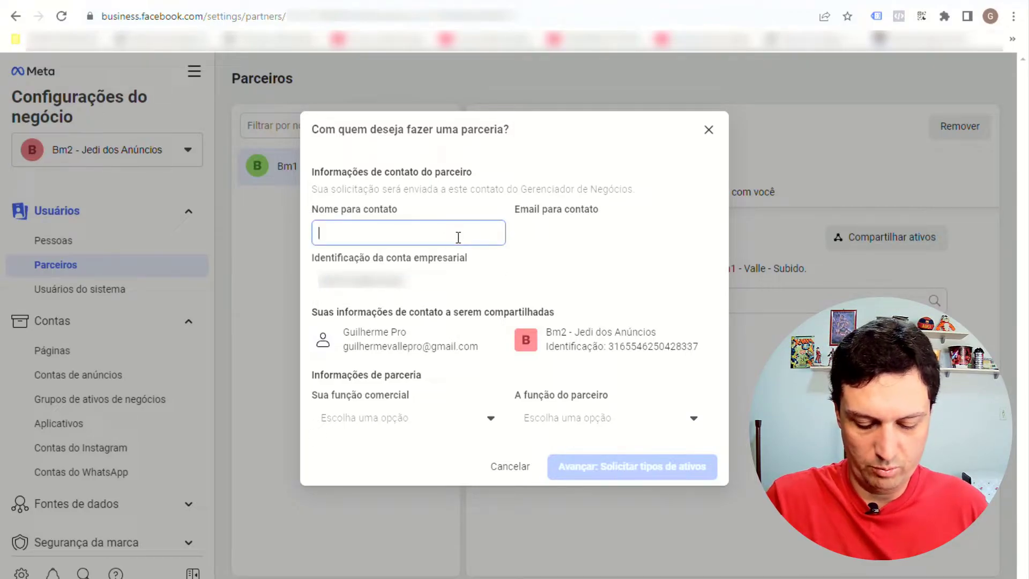
{"action": "type", "text": "Jose"}
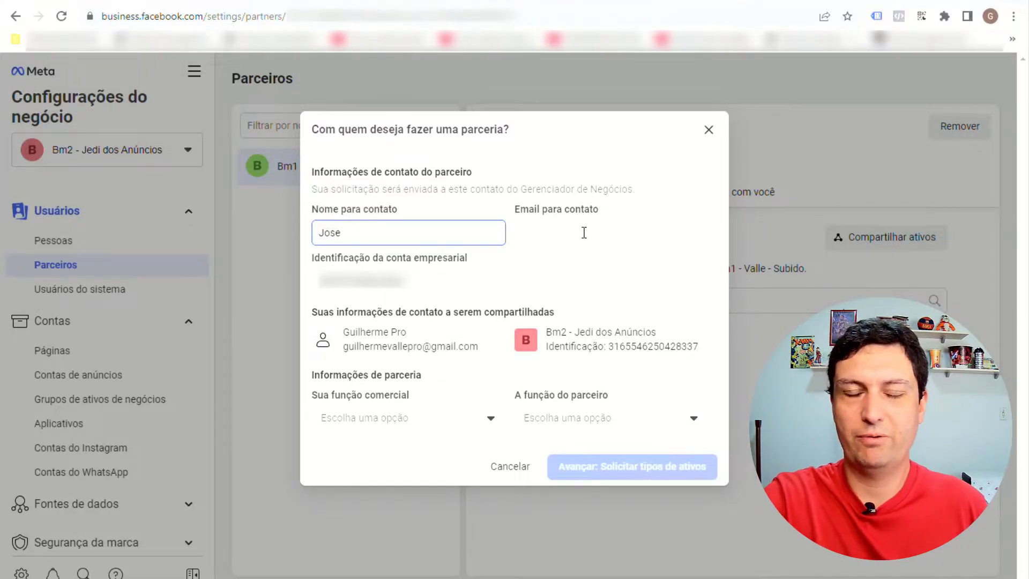
{"action": "left_click", "coordinate": [567, 238]}
{"action": "key", "text": "ctrl+v"}
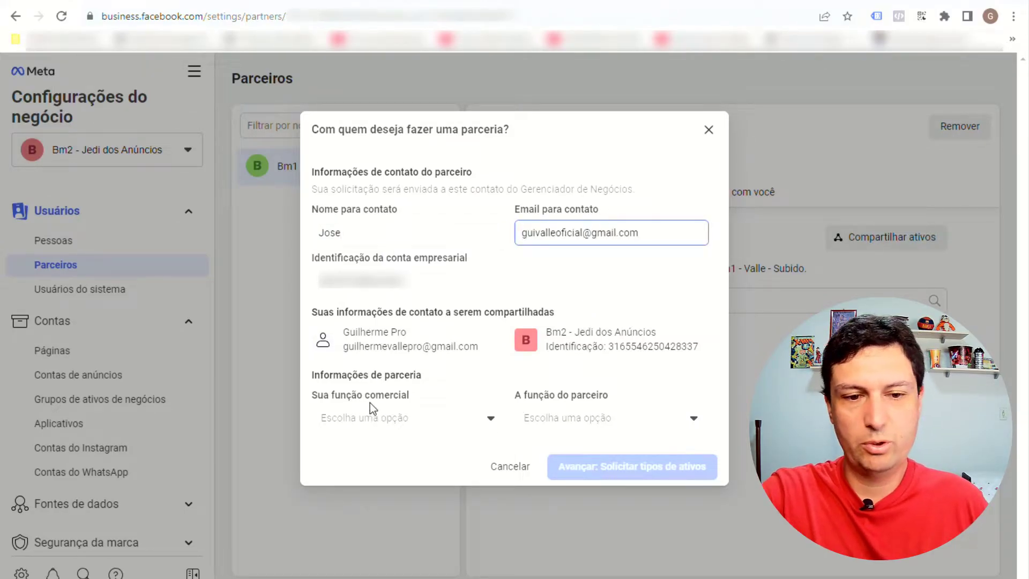
Set the own business role to Agência de mídia and the partner's role to Marca ou negócio, and proceed to the asset types.
{"action": "left_click", "coordinate": [477, 420]}
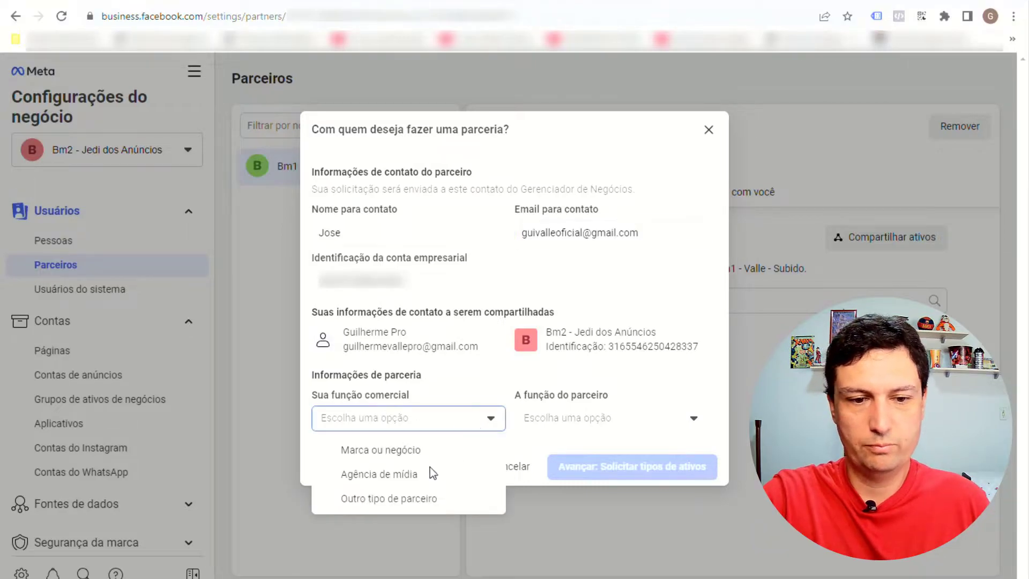
{"action": "left_click", "coordinate": [392, 478]}
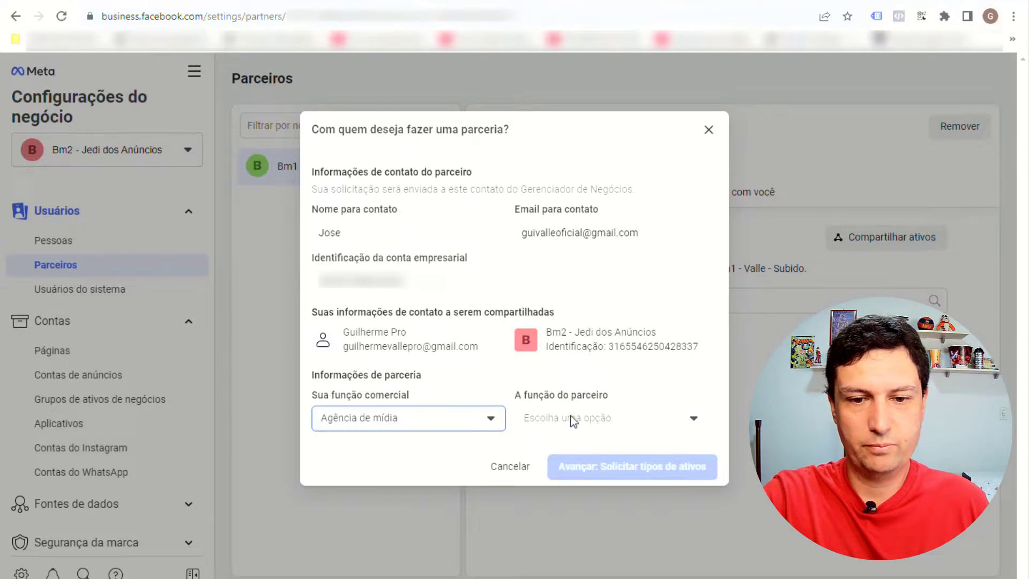
{"action": "left_click", "coordinate": [627, 423]}
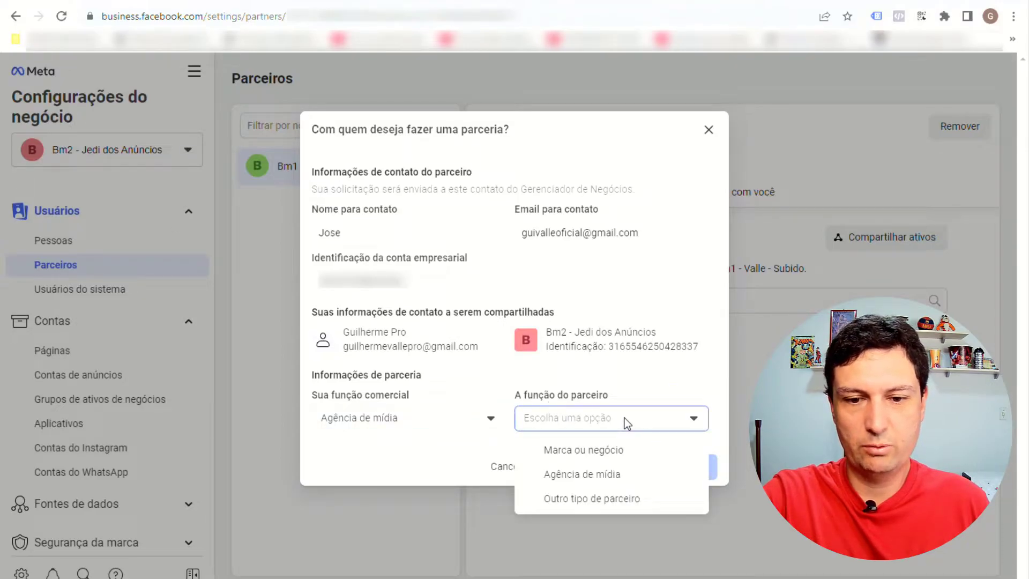
{"action": "left_click", "coordinate": [574, 453]}
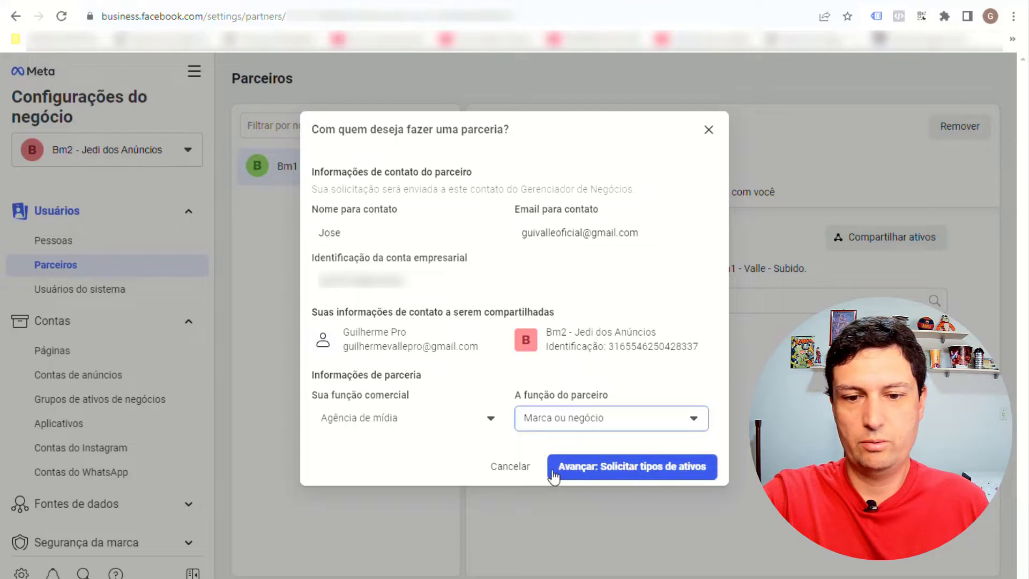
{"action": "left_click", "coordinate": [647, 476]}
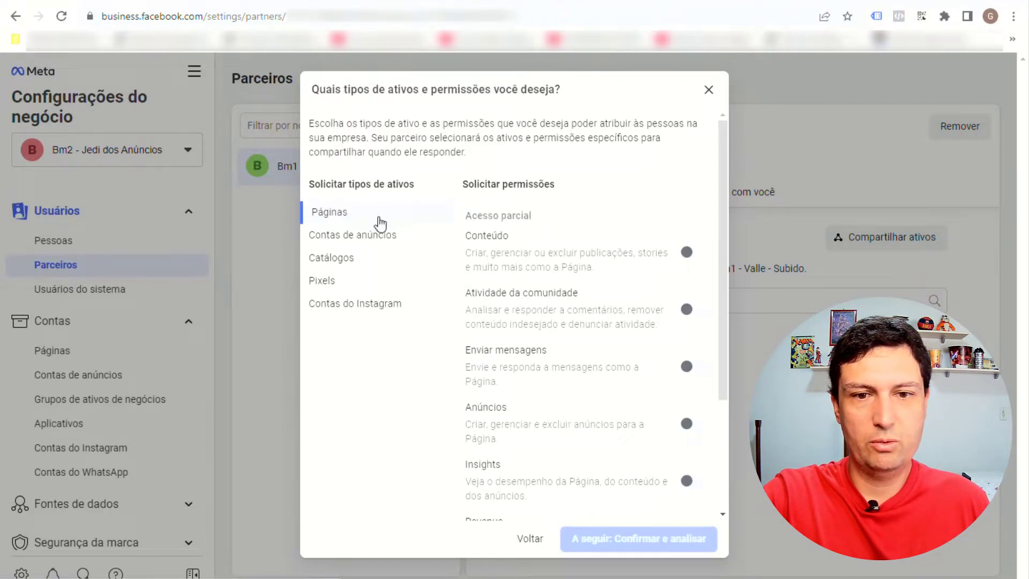
Request full control for Páginas and the Gerenciar conta de anúncios permission for Contas de anúncios.
{"action": "left_click", "coordinate": [691, 251]}
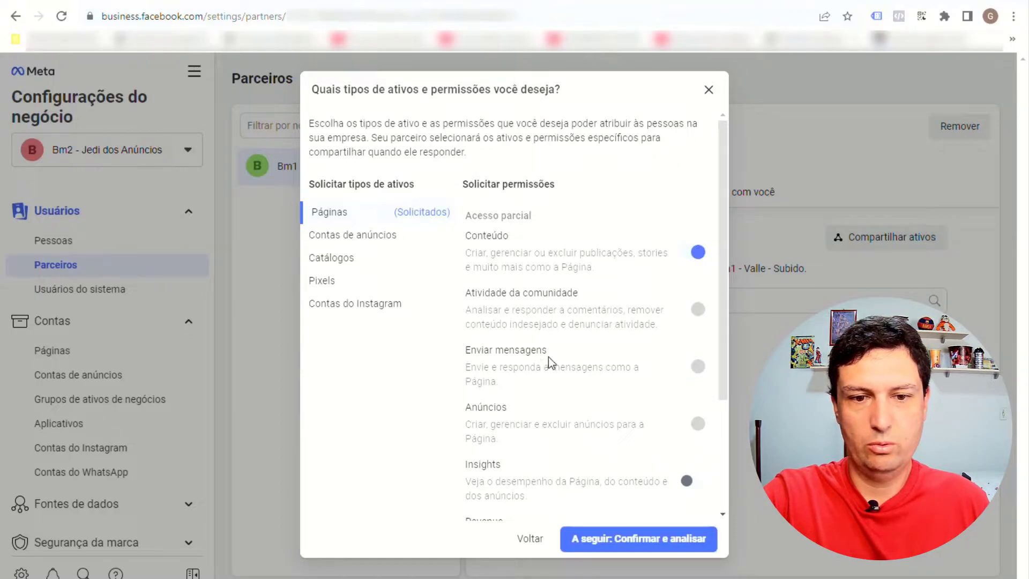
{"action": "scroll", "coordinate": [607, 437], "scroll_direction": "down", "scroll_amount": 3}
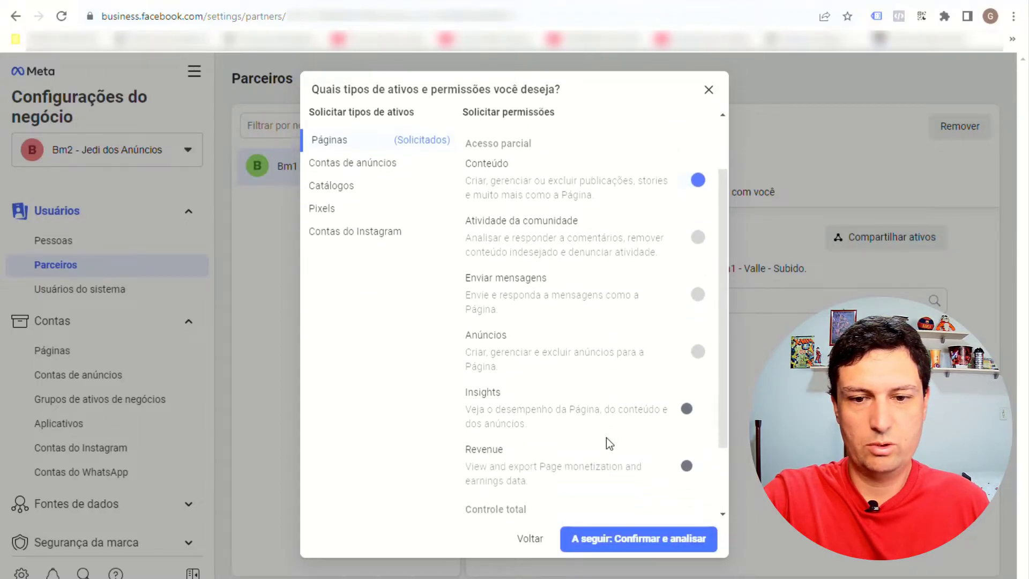
{"action": "left_click", "coordinate": [695, 339]}
{"action": "left_click", "coordinate": [695, 396]}
{"action": "scroll", "coordinate": [688, 456], "scroll_direction": "down", "scroll_amount": 1}
{"action": "left_click", "coordinate": [687, 472]}
{"action": "scroll", "coordinate": [489, 296], "scroll_direction": "up", "scroll_amount": 3}
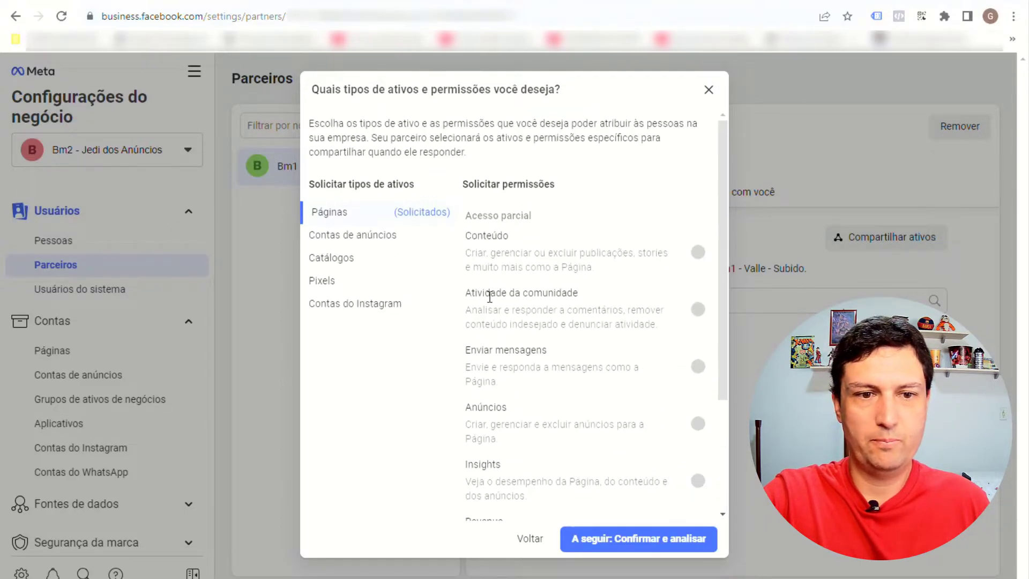
{"action": "left_click", "coordinate": [378, 237]}
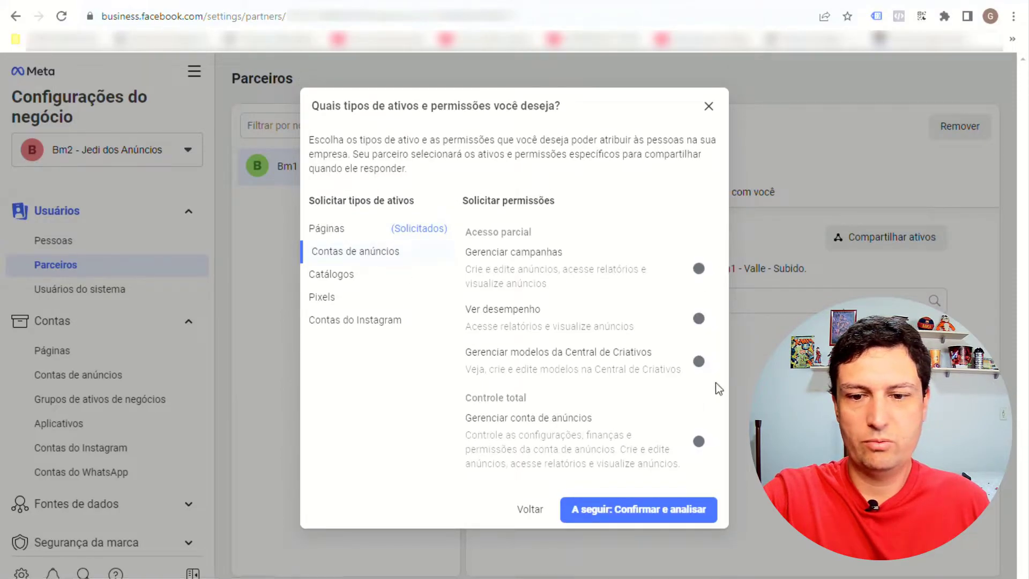
{"action": "left_click", "coordinate": [703, 441]}
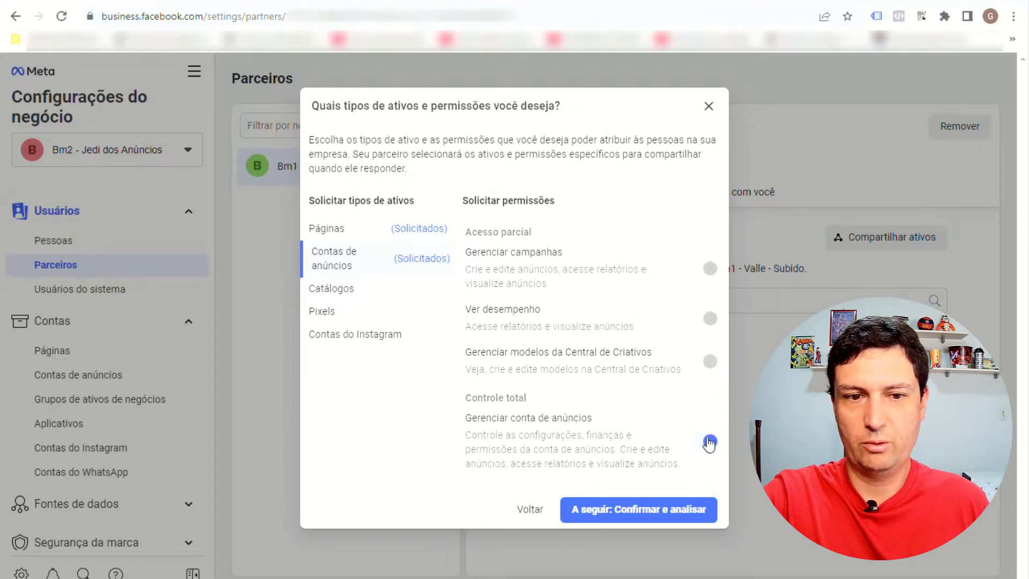
Request the full-control permissions Gerenciar pixel for Pixels and Gerenciar catálogo for Catálogos.
{"action": "left_click", "coordinate": [361, 294]}
{"action": "left_click", "coordinate": [358, 312]}
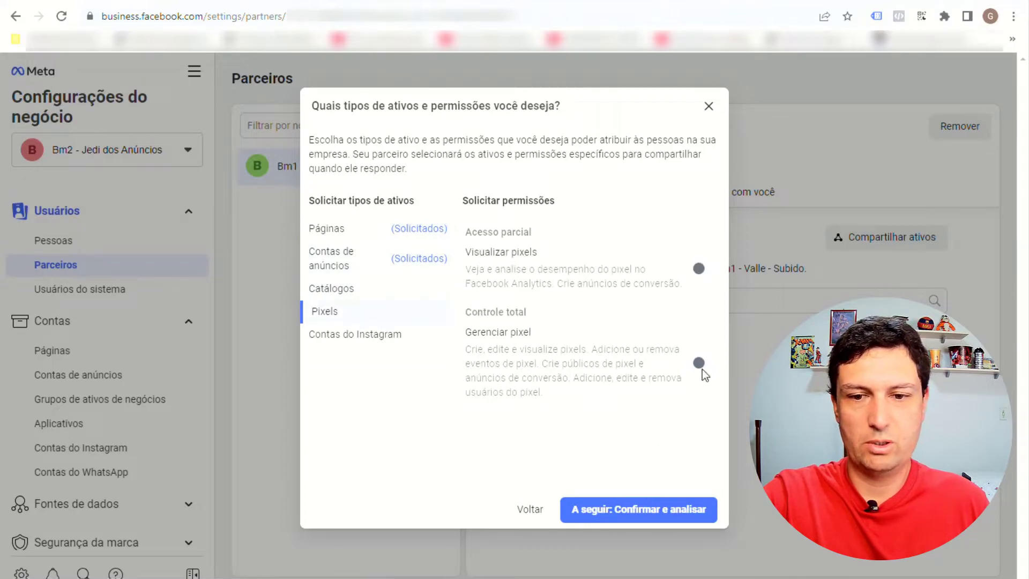
{"action": "left_click", "coordinate": [700, 364]}
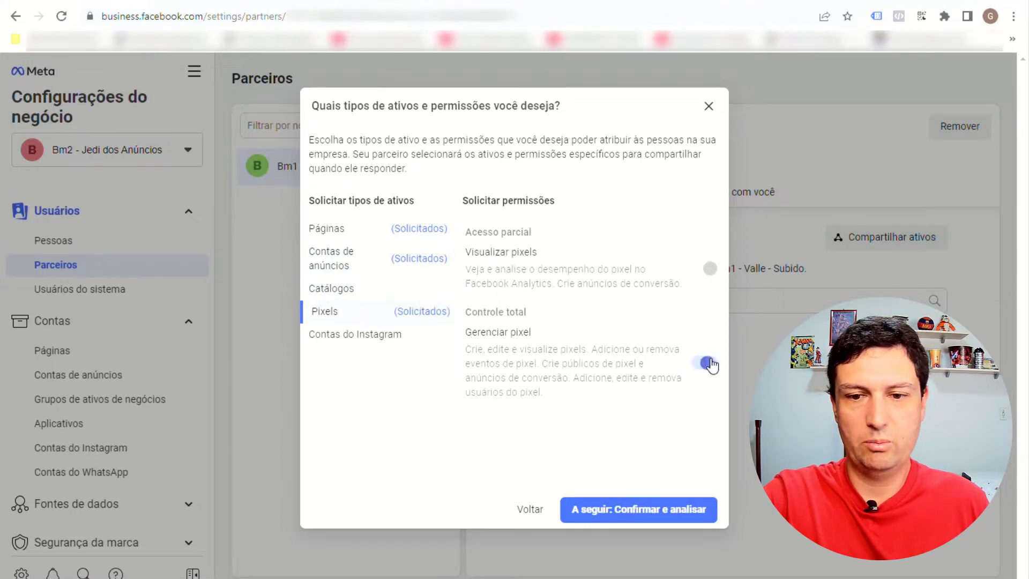
{"action": "left_click", "coordinate": [416, 294]}
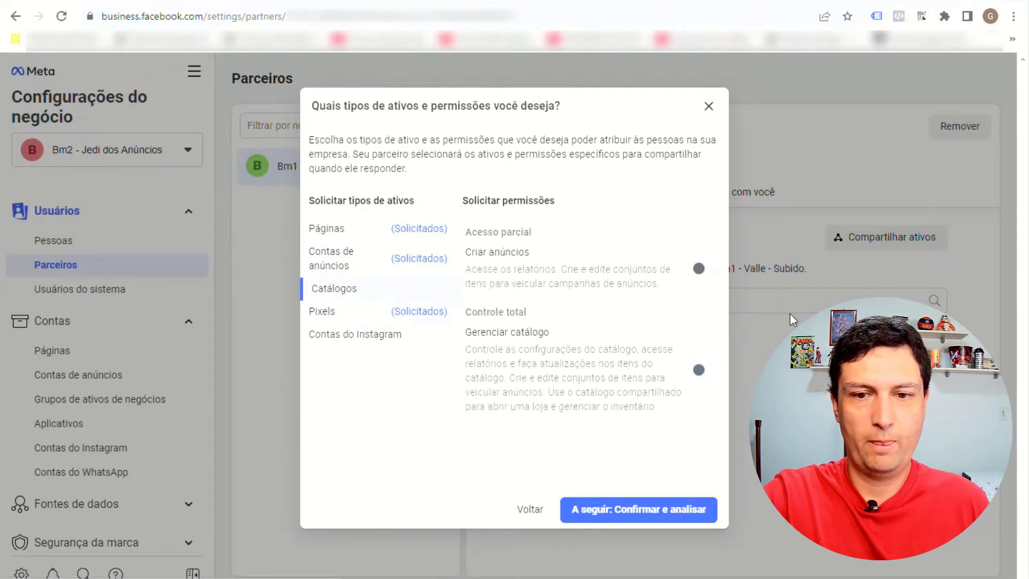
{"action": "left_click", "coordinate": [699, 370]}
Request Insights, Anúncios, Atividade da comunidade, Mensagens and Conteúdo for Contas do Instagram, and proceed to the request review.
{"action": "left_click", "coordinate": [407, 341]}
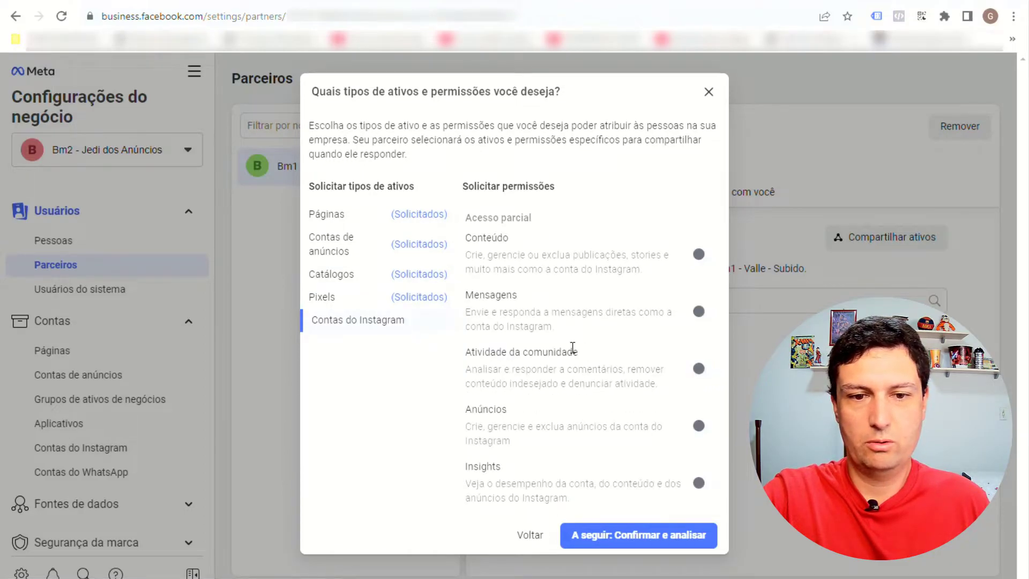
{"action": "left_click", "coordinate": [700, 483]}
{"action": "left_click", "coordinate": [699, 426]}
{"action": "left_click", "coordinate": [699, 369]}
{"action": "left_click", "coordinate": [700, 312]}
{"action": "left_click", "coordinate": [699, 254]}
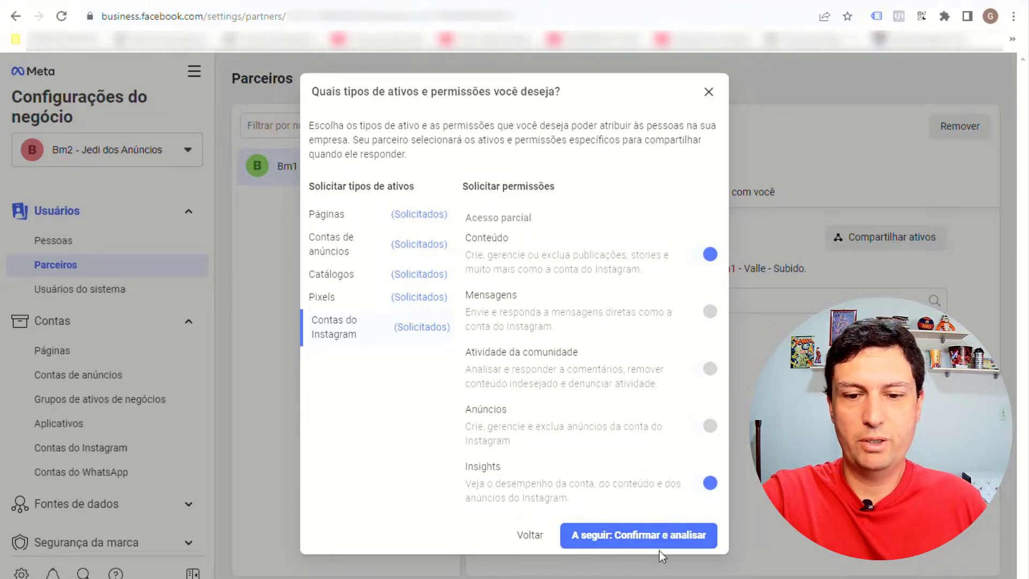
{"action": "left_click", "coordinate": [674, 538]}
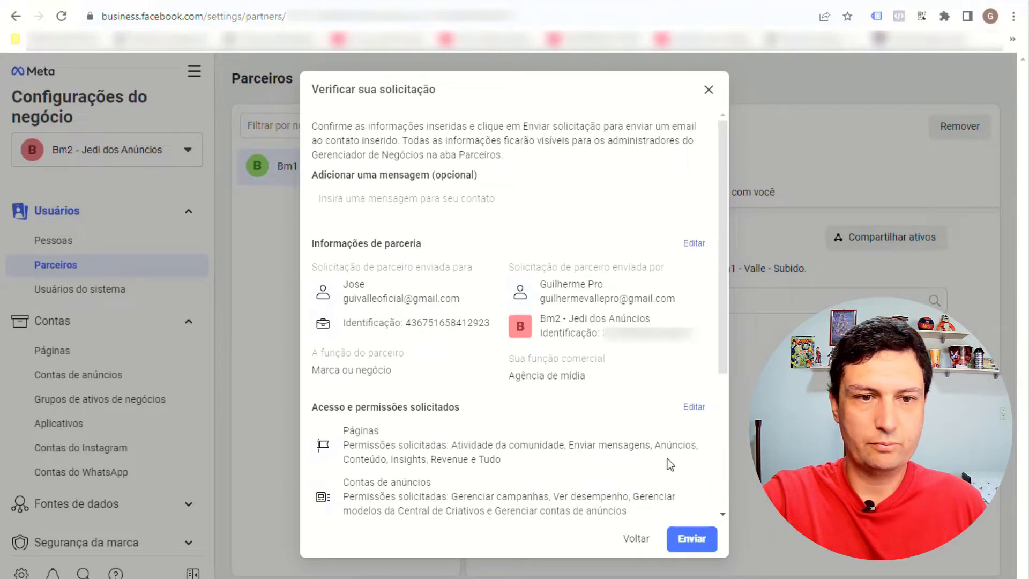
Add the optional message "Boa Tarde. Solicito a liberação para acessar sua BM para gerenciar as campanhas" to the request.
{"action": "left_click", "coordinate": [382, 197]}
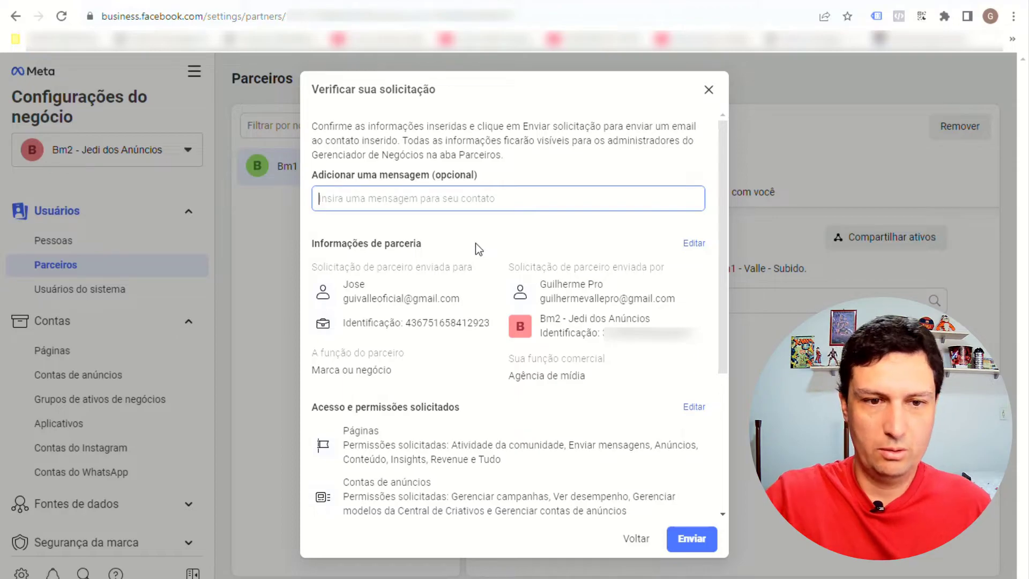
{"action": "type", "text": "Boa Tarde"}
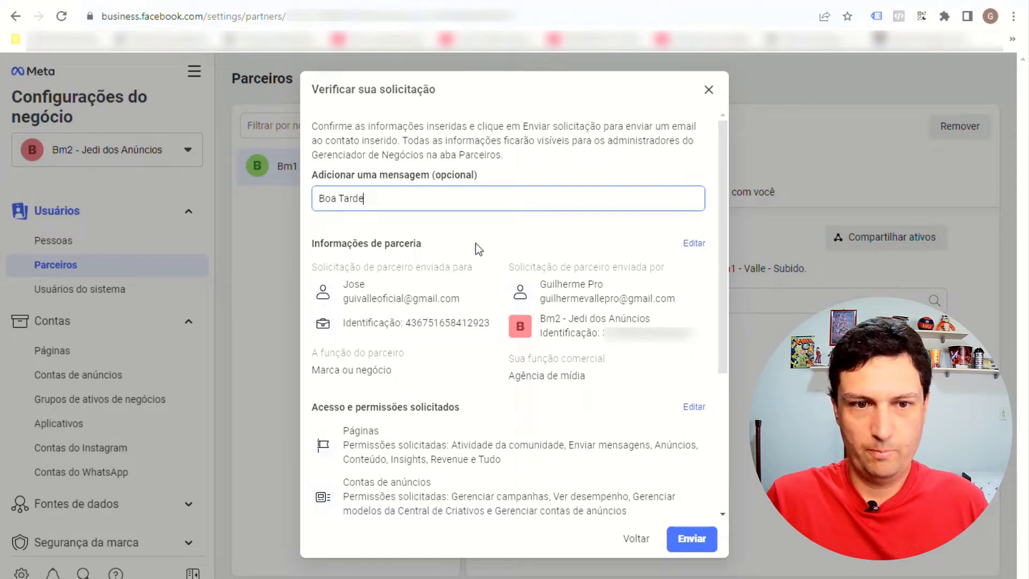
{"action": "type", "text": ". Solicit"}
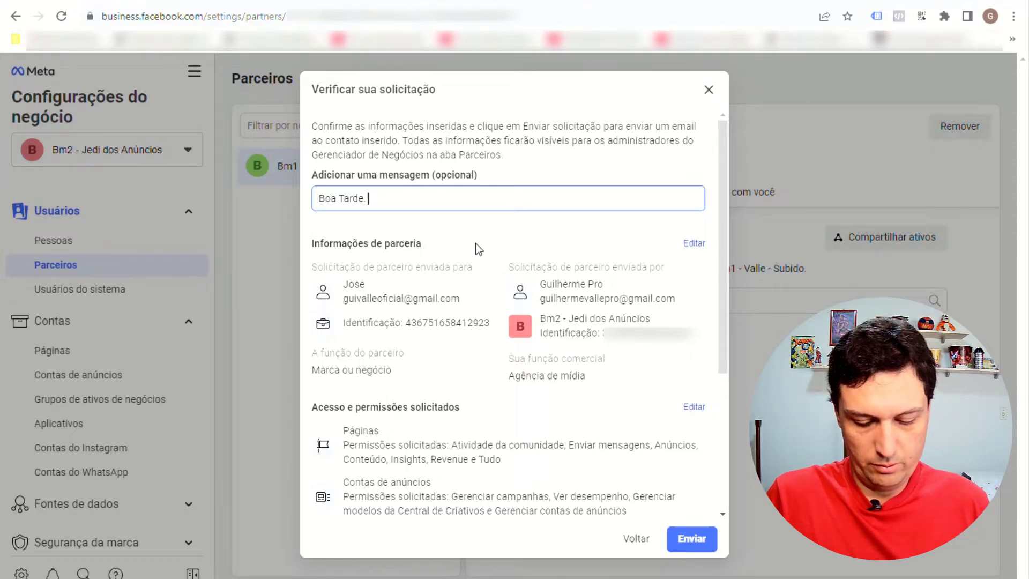
{"action": "type", "text": "o a "}
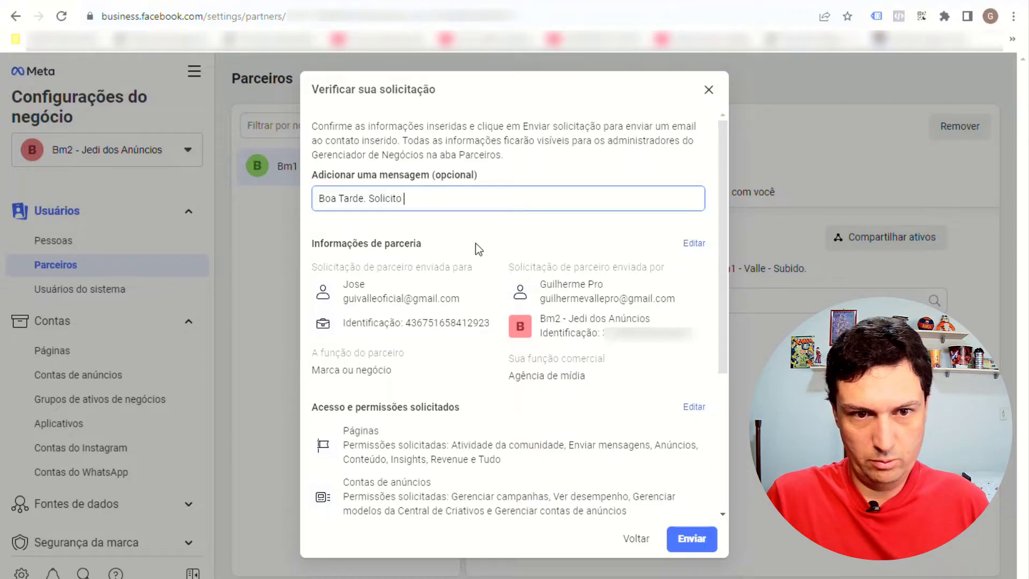
{"action": "type", "text": "libe"}
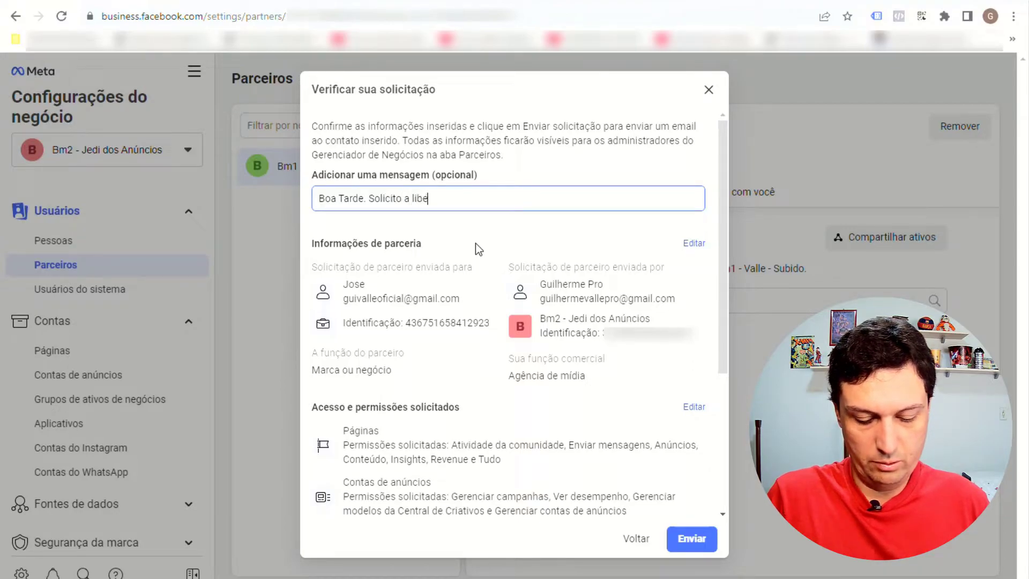
{"action": "type", "text": "ração para a"}
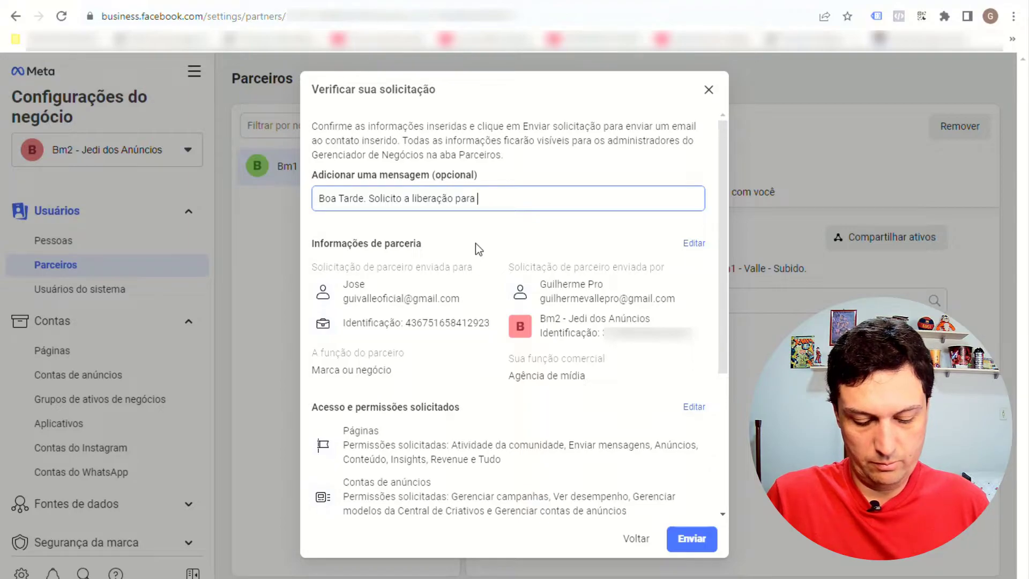
{"action": "type", "text": "cessar sua BM para ge"}
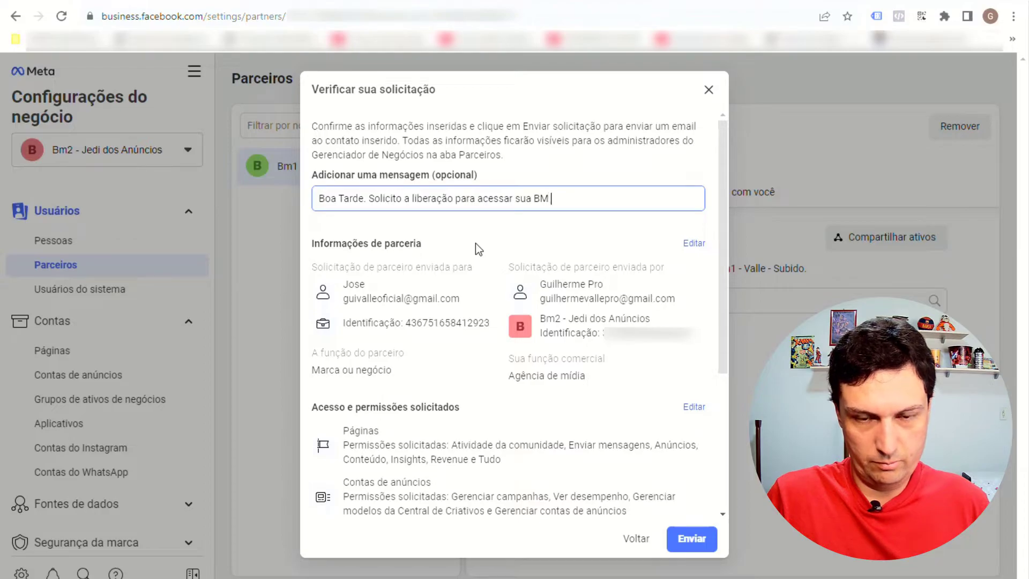
{"action": "type", "text": "renc"}
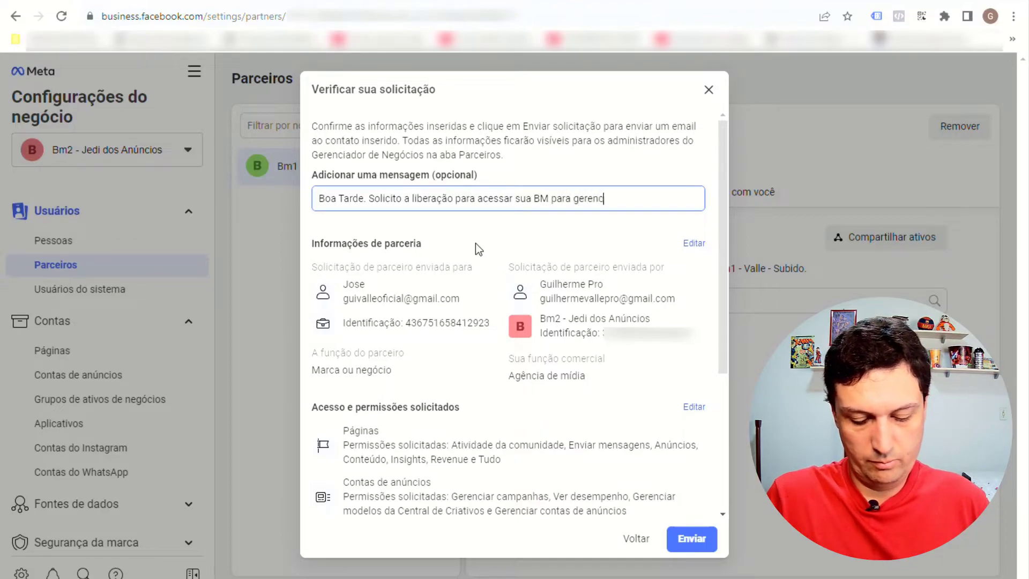
{"action": "type", "text": "iar as campanhas"}
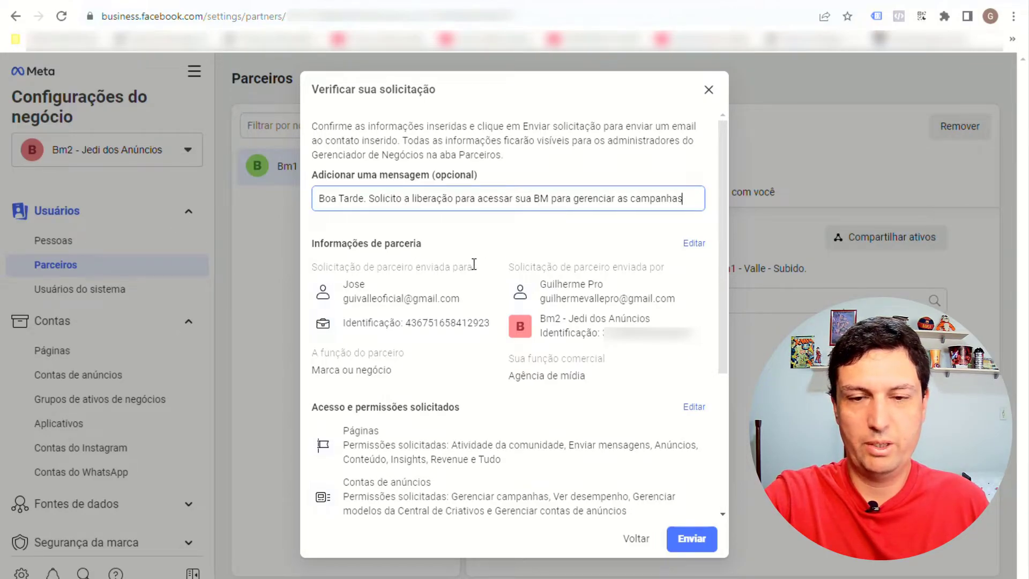
Review the partnership details and the requested access and permissions for each asset type.
{"action": "scroll", "coordinate": [540, 286], "scroll_direction": "down", "scroll_amount": 2}
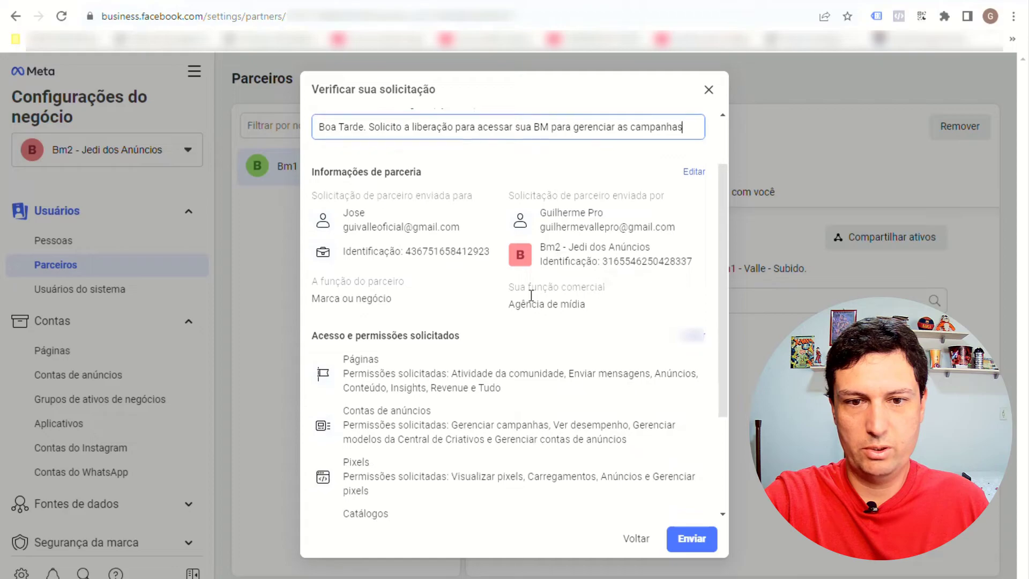
{"action": "scroll", "coordinate": [522, 278], "scroll_direction": "down", "scroll_amount": 4}
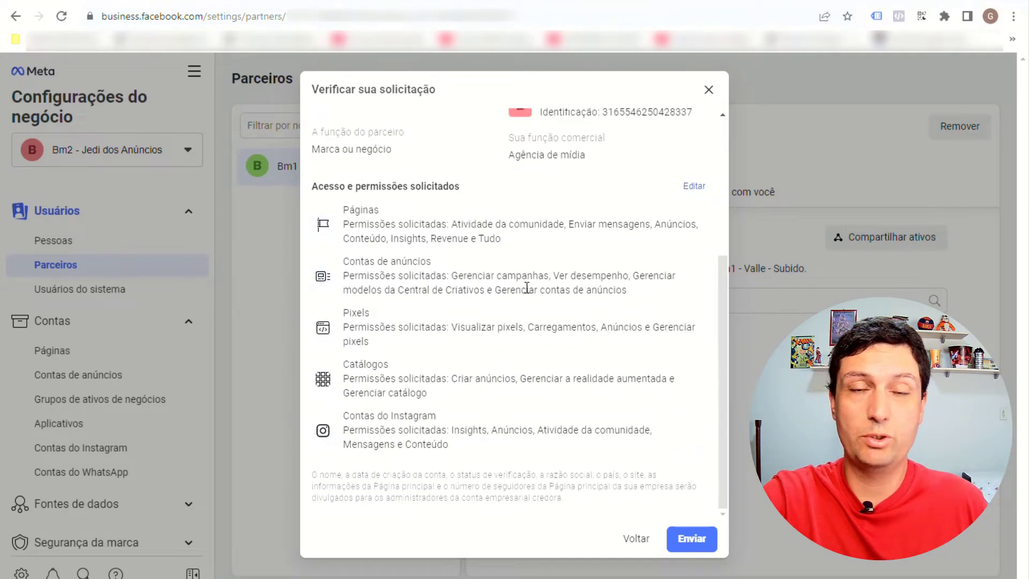
{"action": "scroll", "coordinate": [535, 343], "scroll_direction": "up", "scroll_amount": 4}
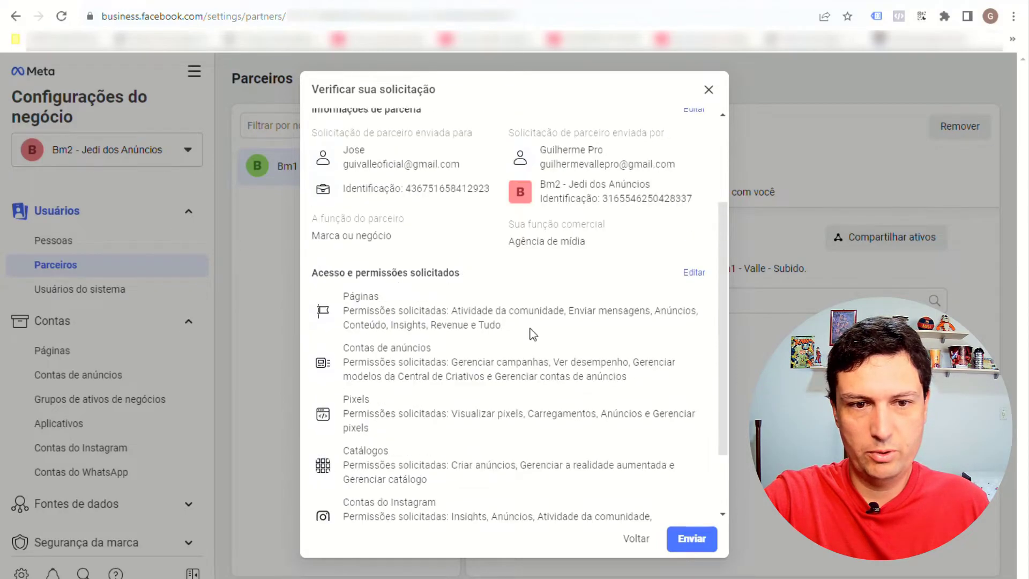
Send the partner access request from Bm2 - Jedi dos Anúncios to the client's business manager.
{"action": "scroll", "coordinate": [535, 367], "scroll_direction": "down", "scroll_amount": 3}
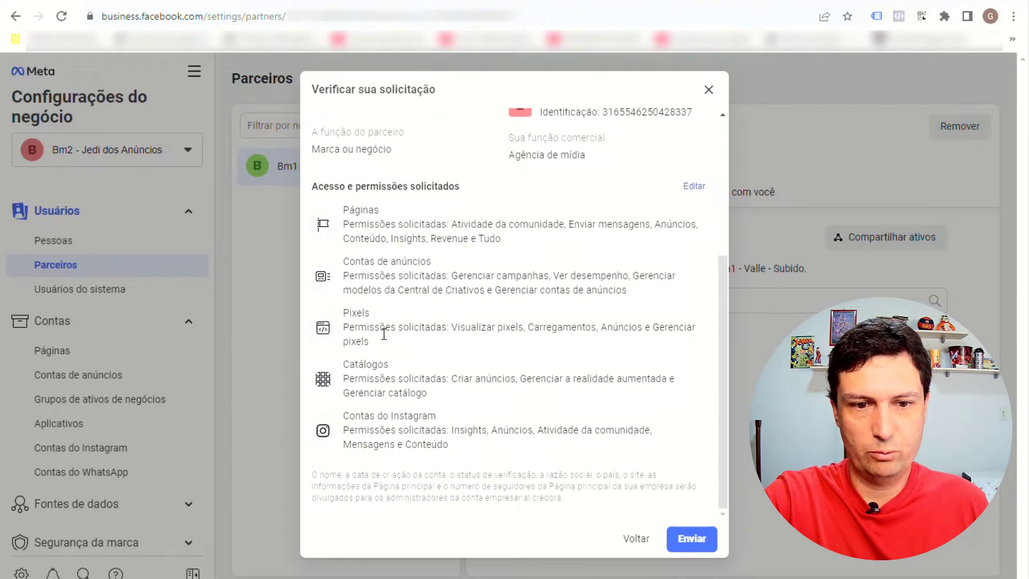
{"action": "left_click", "coordinate": [694, 542]}
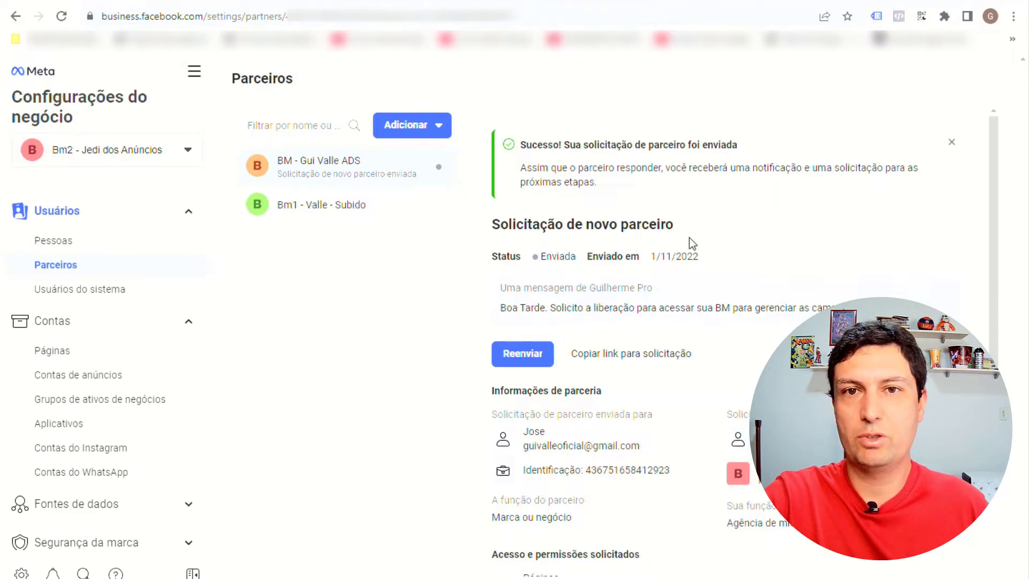
Switch to the client's Gmail, read Facebook's partnership request email, and follow it to the request in Gerenciador de Negócios.
{"action": "key", "text": "alt+Tab"}
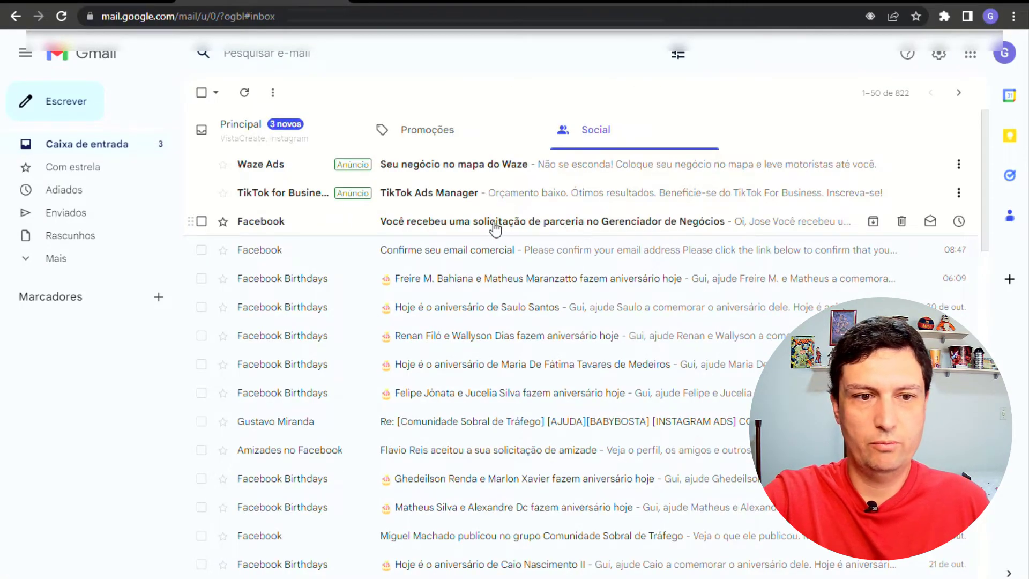
{"action": "left_click", "coordinate": [529, 225]}
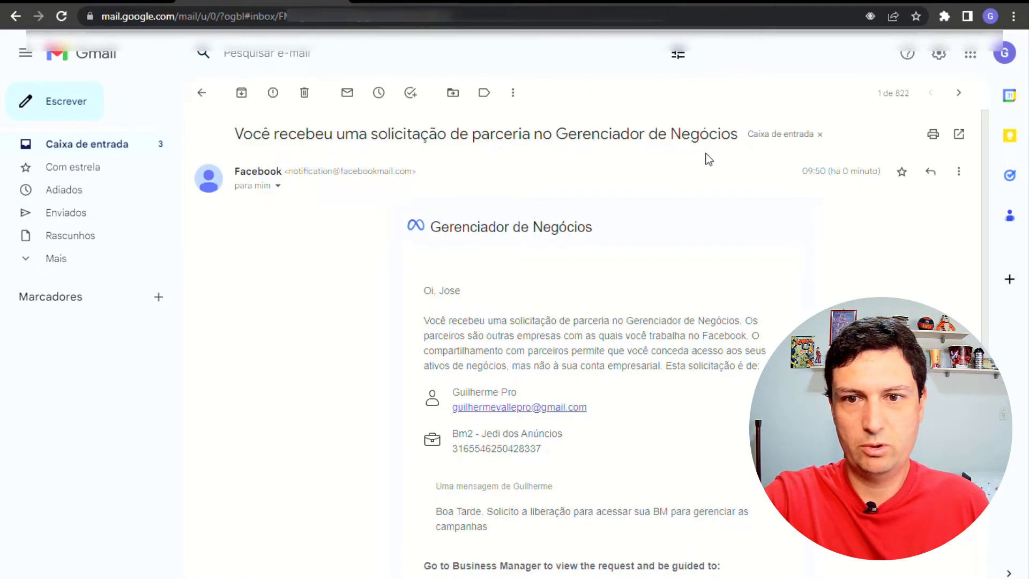
{"action": "scroll", "coordinate": [685, 206], "scroll_direction": "down", "scroll_amount": 1}
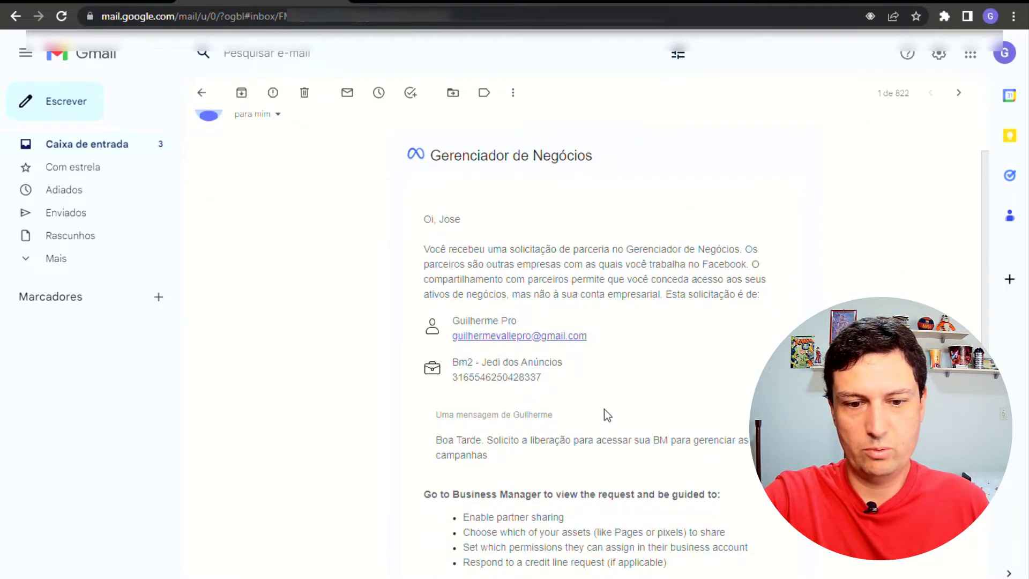
{"action": "scroll", "coordinate": [606, 415], "scroll_direction": "down", "scroll_amount": 2}
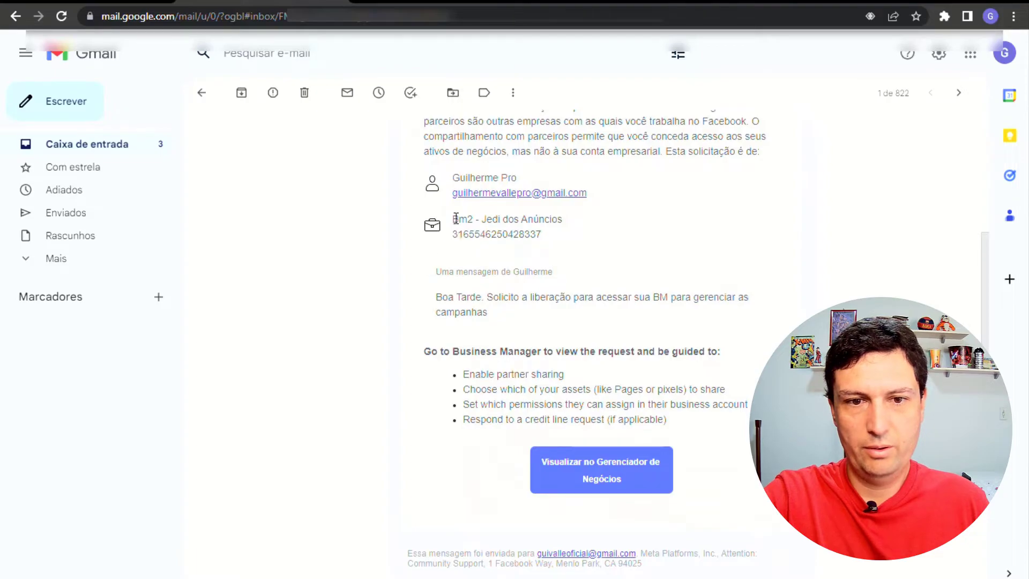
{"action": "scroll", "coordinate": [540, 272], "scroll_direction": "up", "scroll_amount": 1}
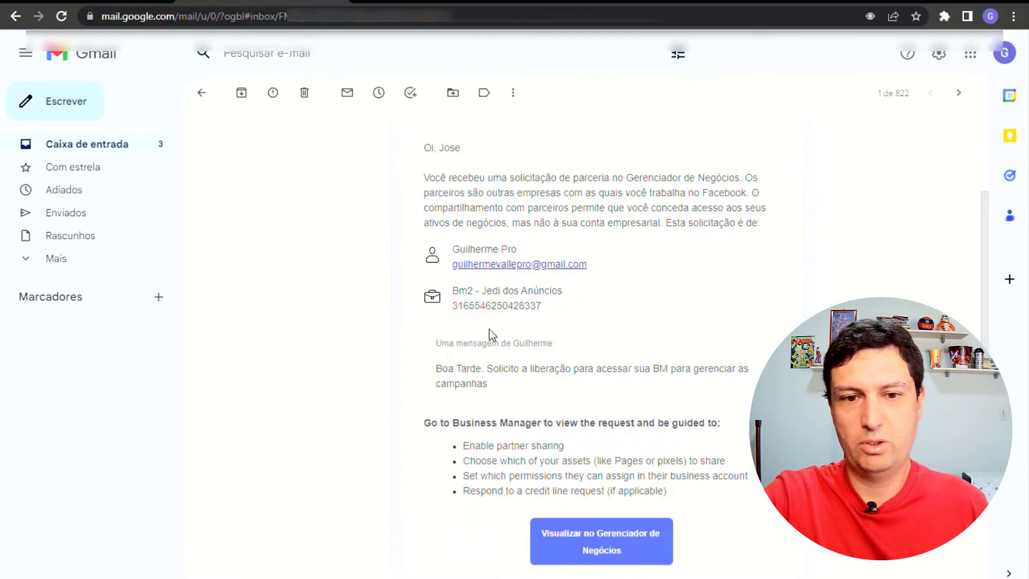
{"action": "scroll", "coordinate": [573, 342], "scroll_direction": "down", "scroll_amount": 3}
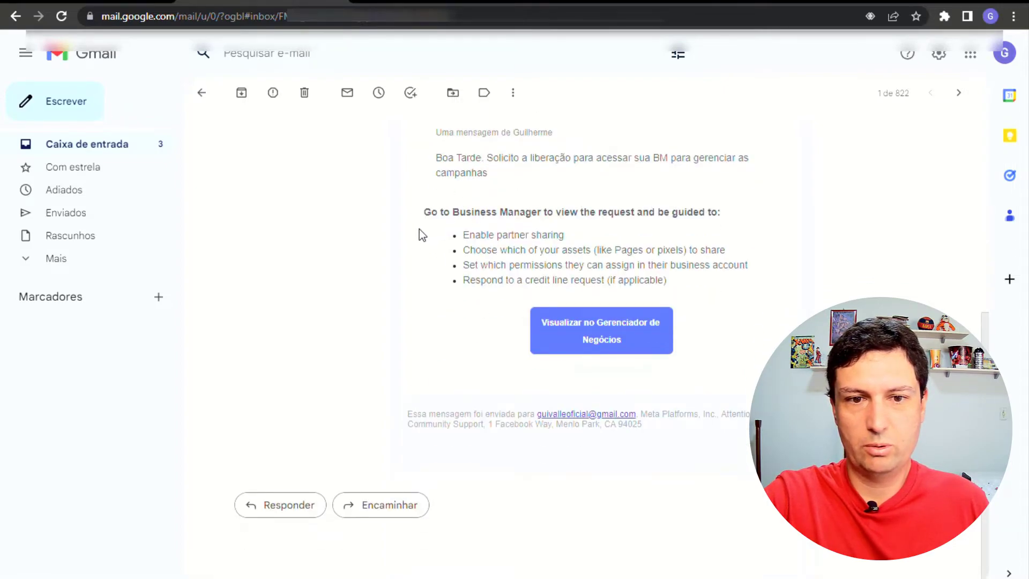
{"action": "left_click", "coordinate": [610, 337]}
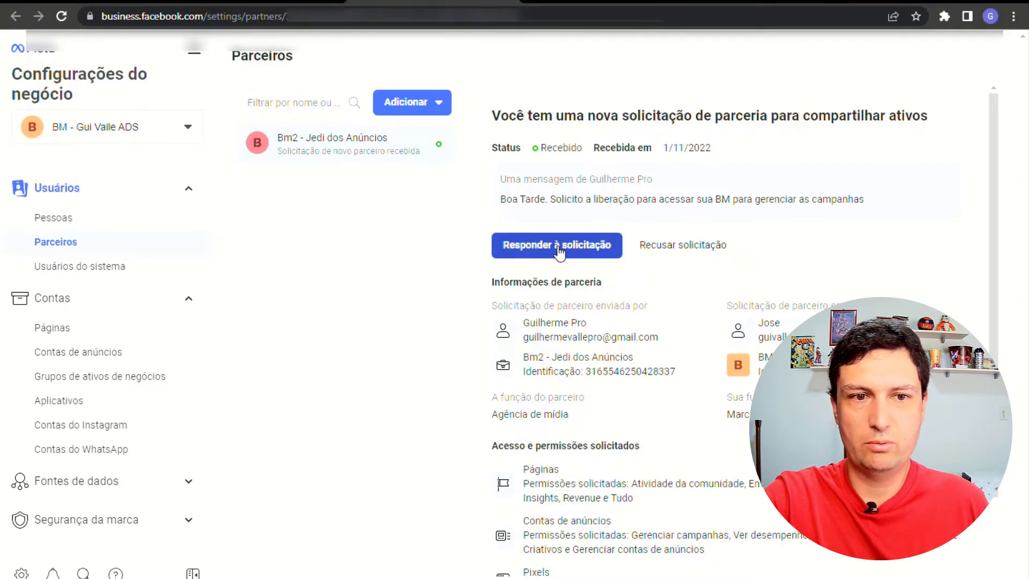
Start responding to the request from Bm2 - Jedi dos Anúncios and proceed past its company information to asset sharing.
{"action": "scroll", "coordinate": [559, 252], "scroll_direction": "down", "scroll_amount": 2}
{"action": "scroll", "coordinate": [560, 253], "scroll_direction": "up", "scroll_amount": 2}
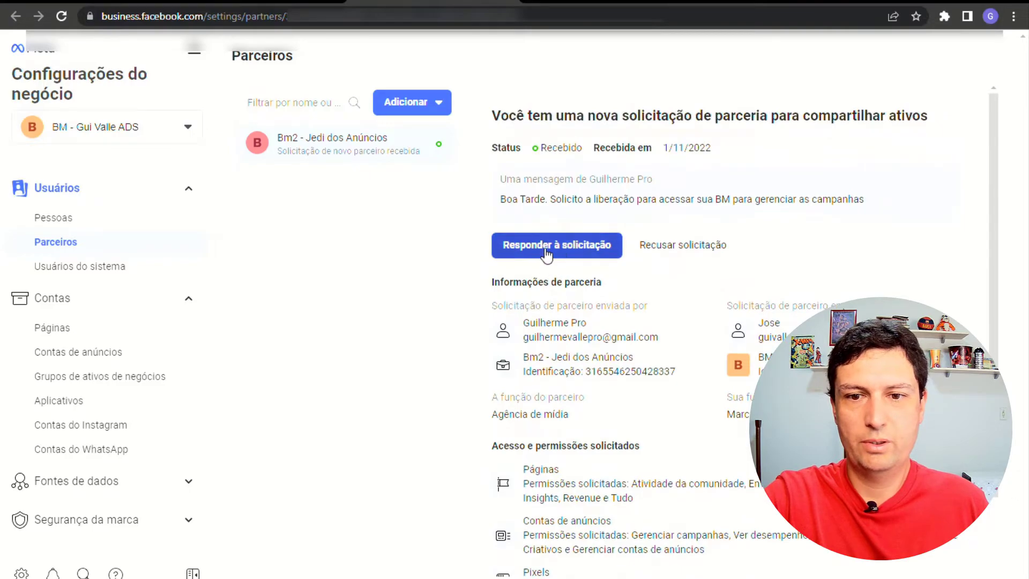
{"action": "left_click", "coordinate": [563, 253]}
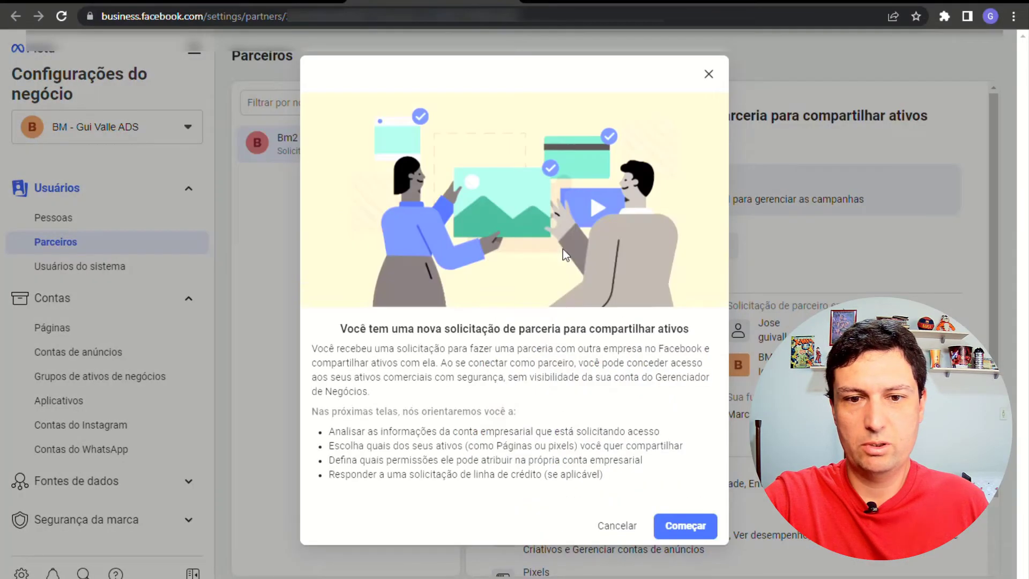
{"action": "left_click", "coordinate": [685, 530]}
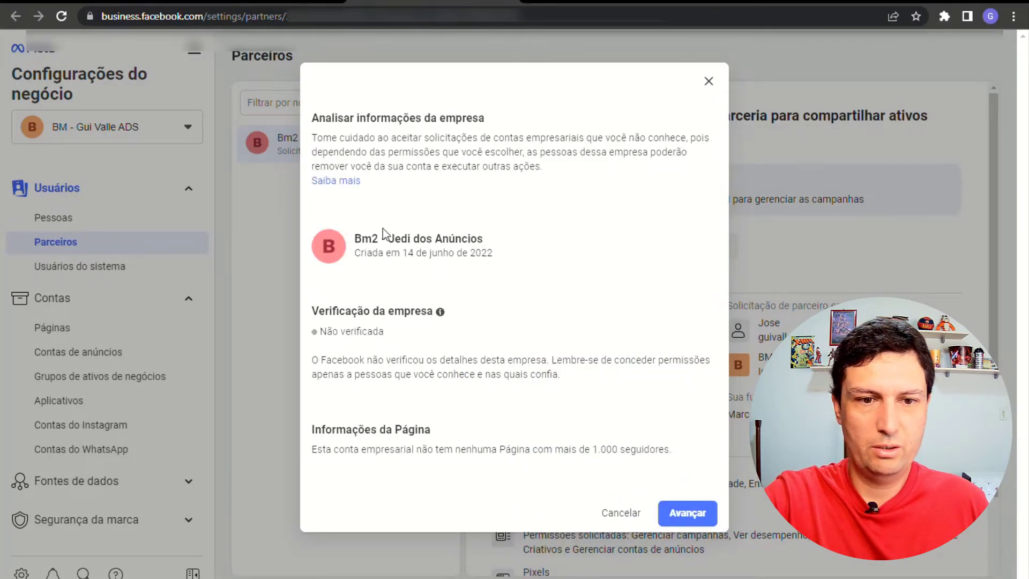
{"action": "left_click", "coordinate": [684, 512]}
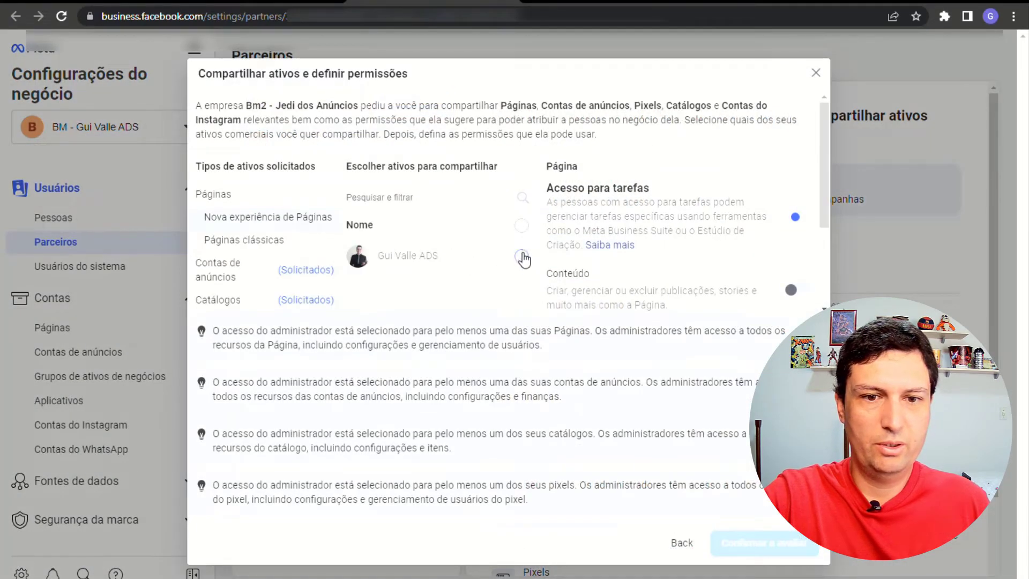
Select the client's page under Nova experiência de Páginas for sharing and grant the partner Acesso do Facebook.
{"action": "scroll", "coordinate": [730, 199], "scroll_direction": "down", "scroll_amount": 1}
{"action": "scroll", "coordinate": [609, 268], "scroll_direction": "up", "scroll_amount": 1}
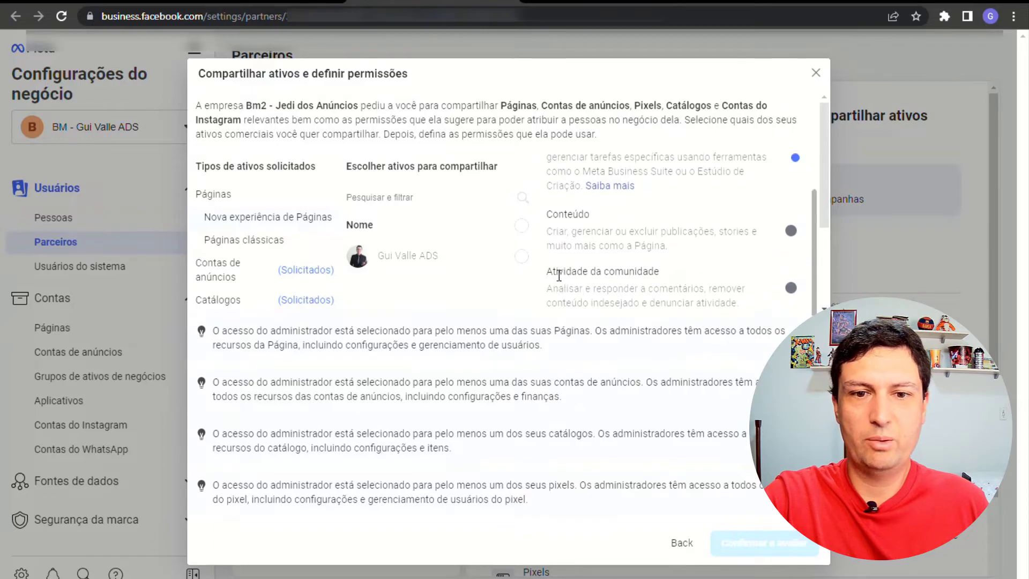
{"action": "left_click", "coordinate": [525, 260]}
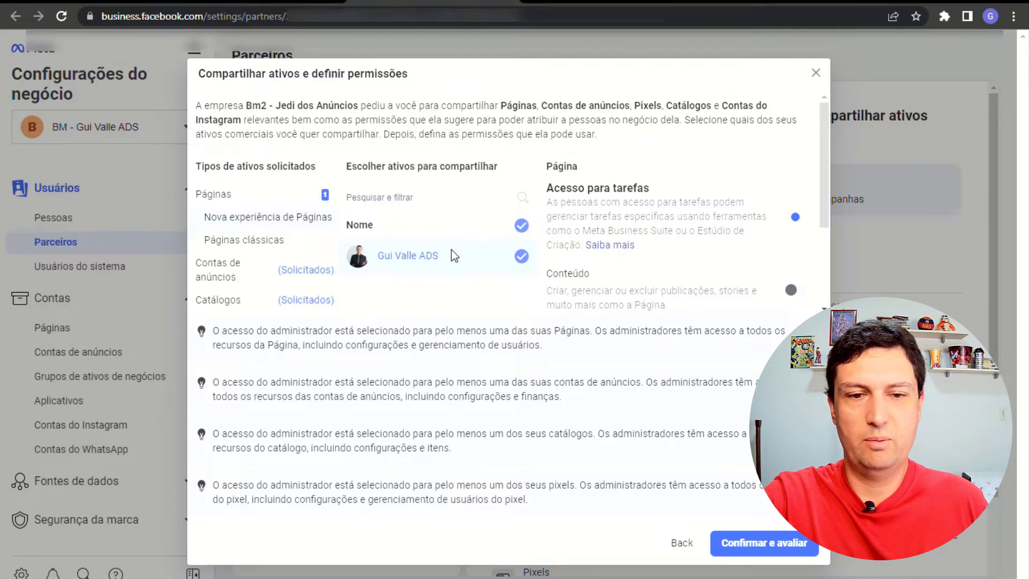
{"action": "scroll", "coordinate": [709, 235], "scroll_direction": "down", "scroll_amount": 2}
{"action": "left_click", "coordinate": [791, 218]}
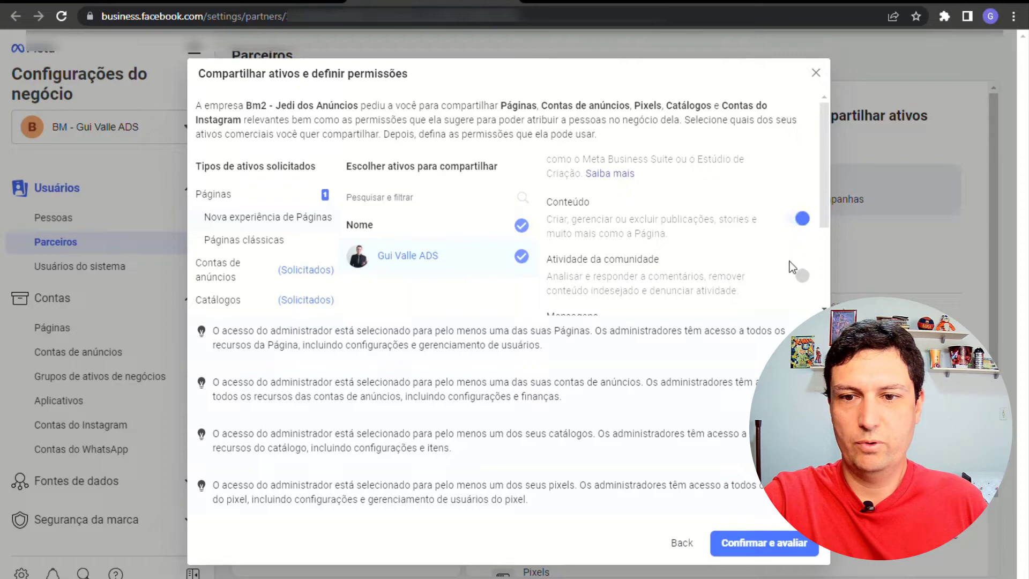
{"action": "scroll", "coordinate": [788, 258], "scroll_direction": "down", "scroll_amount": 3}
{"action": "left_click", "coordinate": [791, 270]}
{"action": "scroll", "coordinate": [802, 207], "scroll_direction": "down", "scroll_amount": 2}
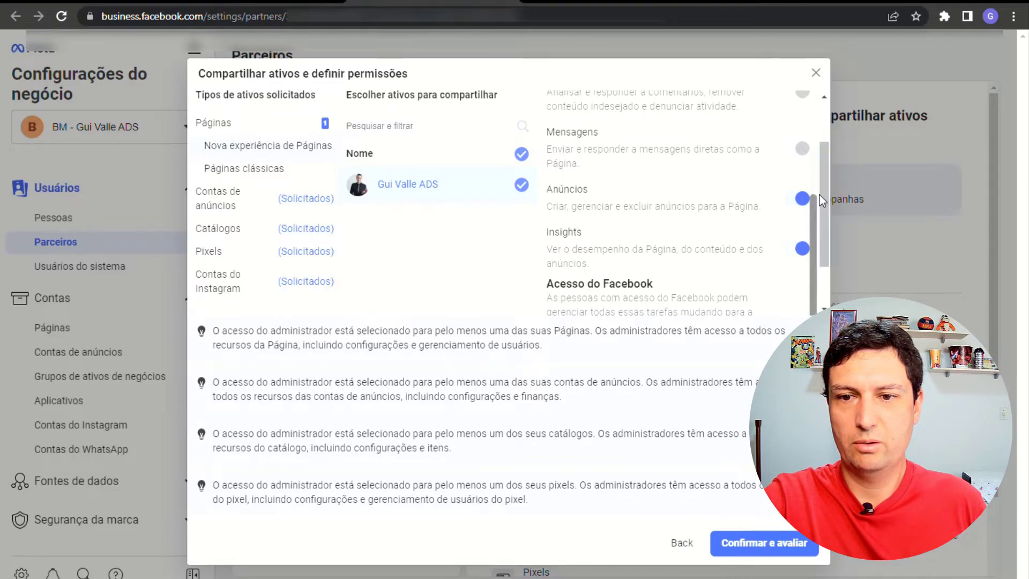
{"action": "scroll", "coordinate": [819, 194], "scroll_direction": "down", "scroll_amount": 2}
{"action": "left_click", "coordinate": [803, 270]}
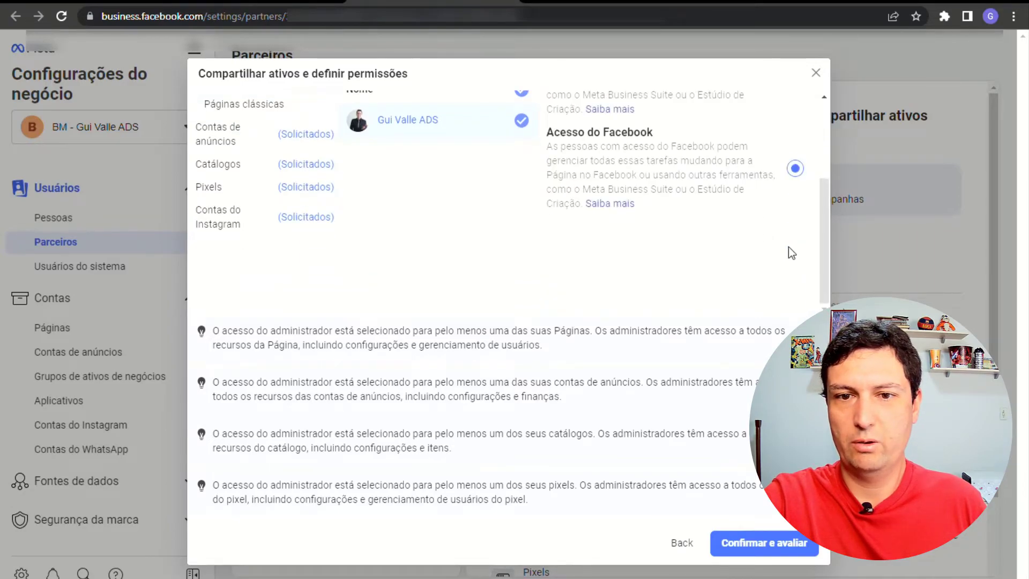
Share the ad account Anunciante - ADS with the partner, approve the partnership request, and close the confirmation.
{"action": "left_click", "coordinate": [302, 134]}
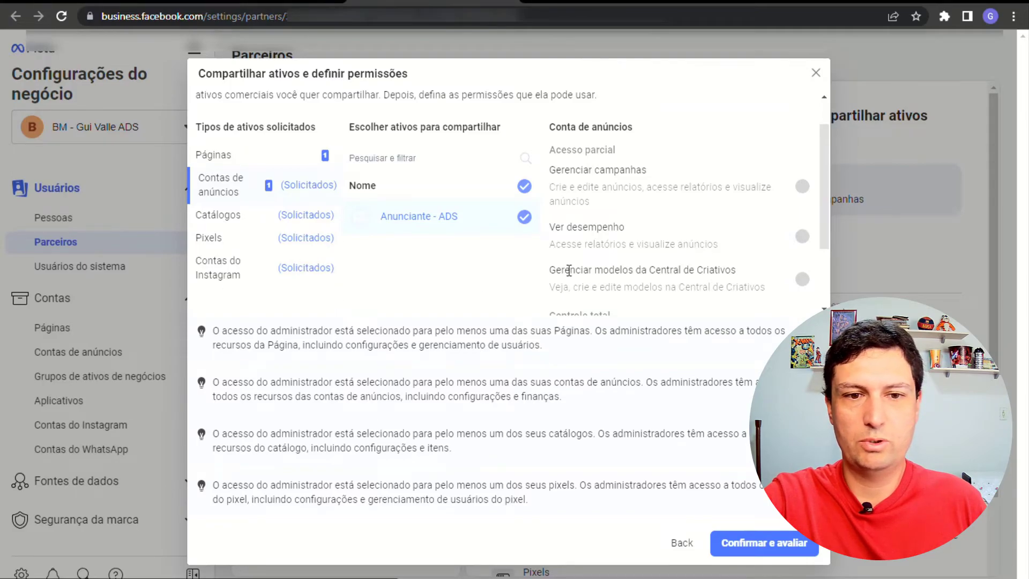
{"action": "left_click", "coordinate": [761, 543]}
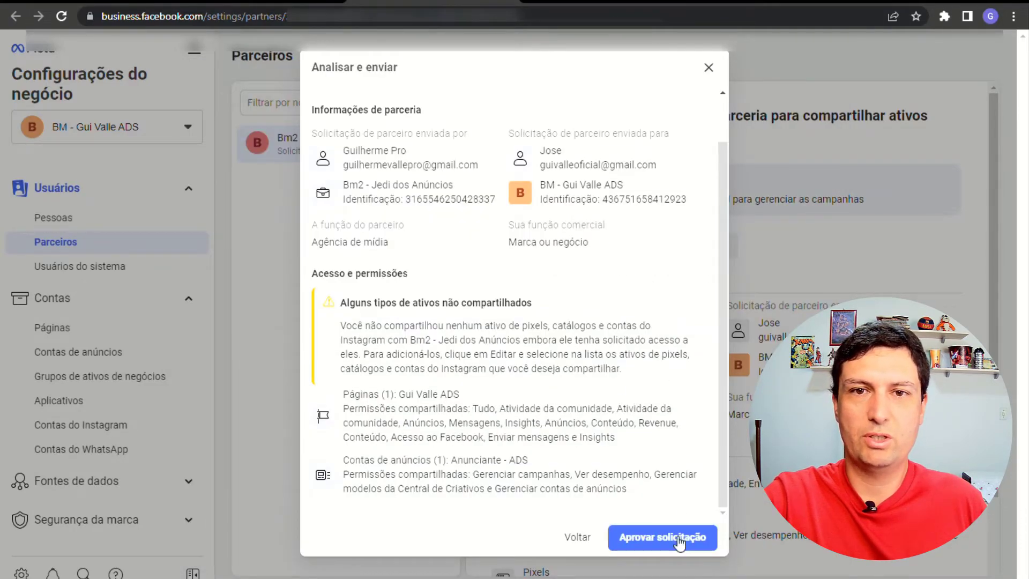
{"action": "left_click", "coordinate": [687, 543]}
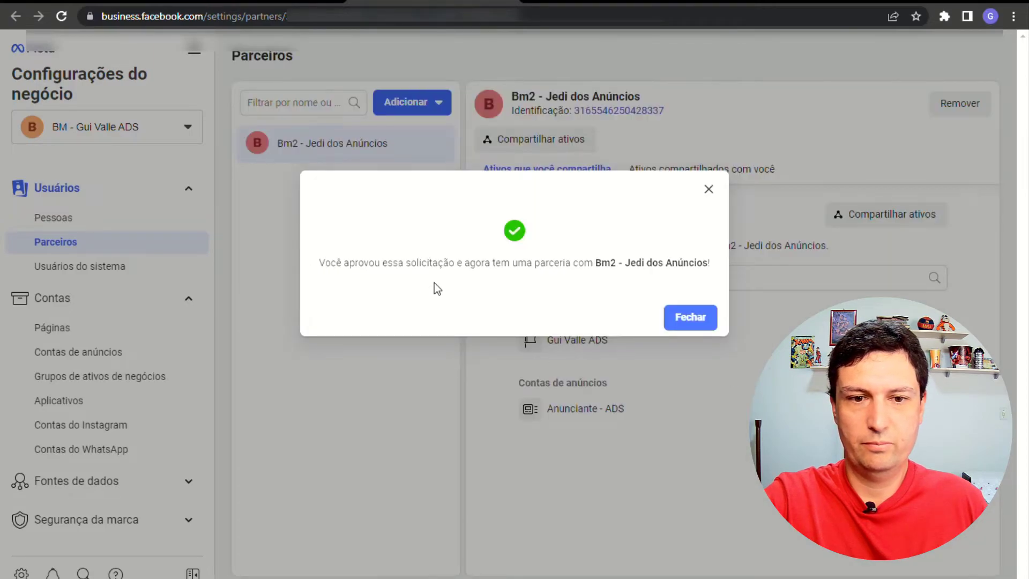
{"action": "left_click", "coordinate": [694, 317]}
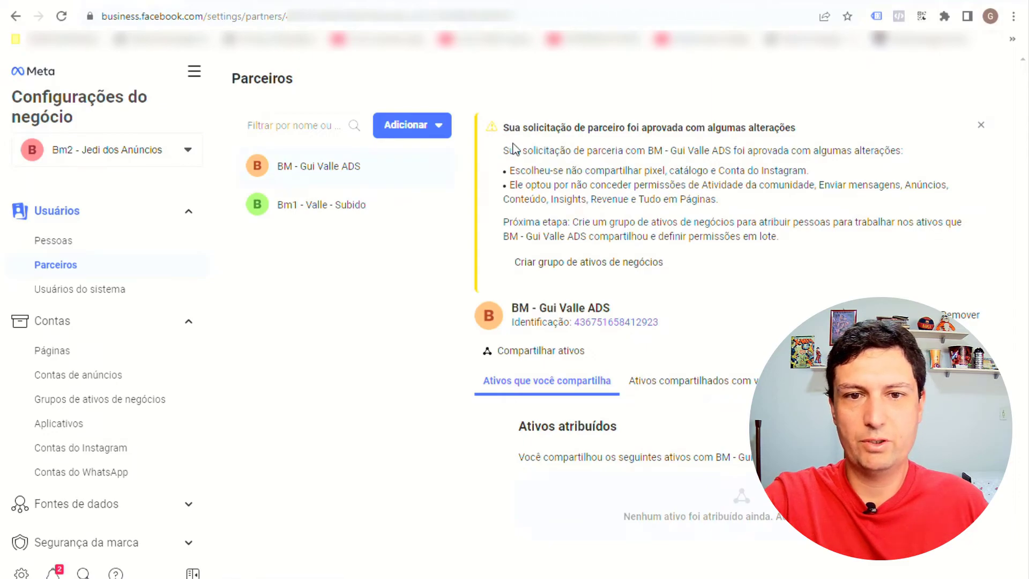
Switch to the Bm2 - Jedi dos Anúncios settings and read the notice about the client's response to the partner request.
{"action": "left_click_drag", "start_coordinate": [515, 137], "coordinate": [798, 147]}
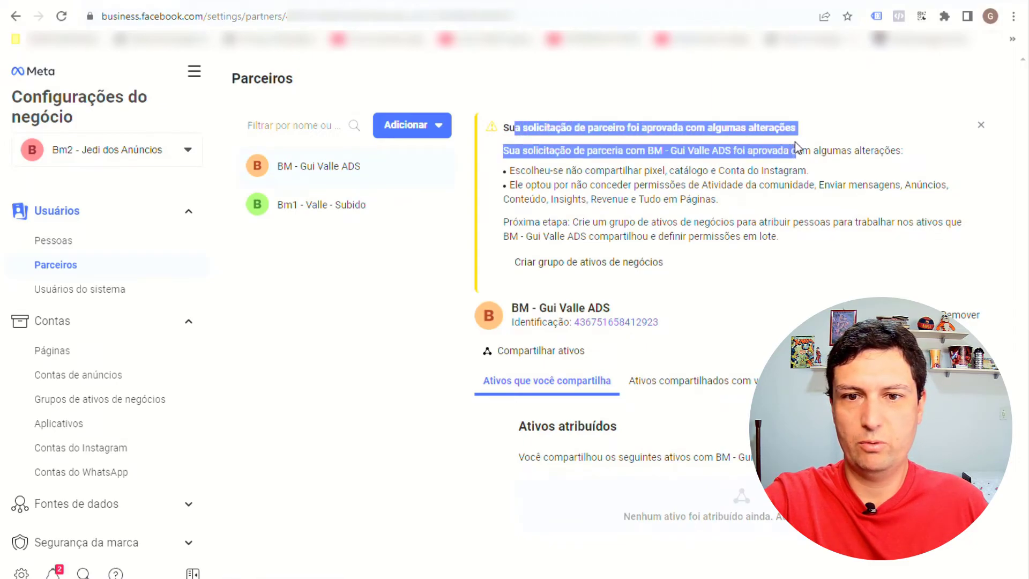
{"action": "left_click", "coordinate": [709, 189]}
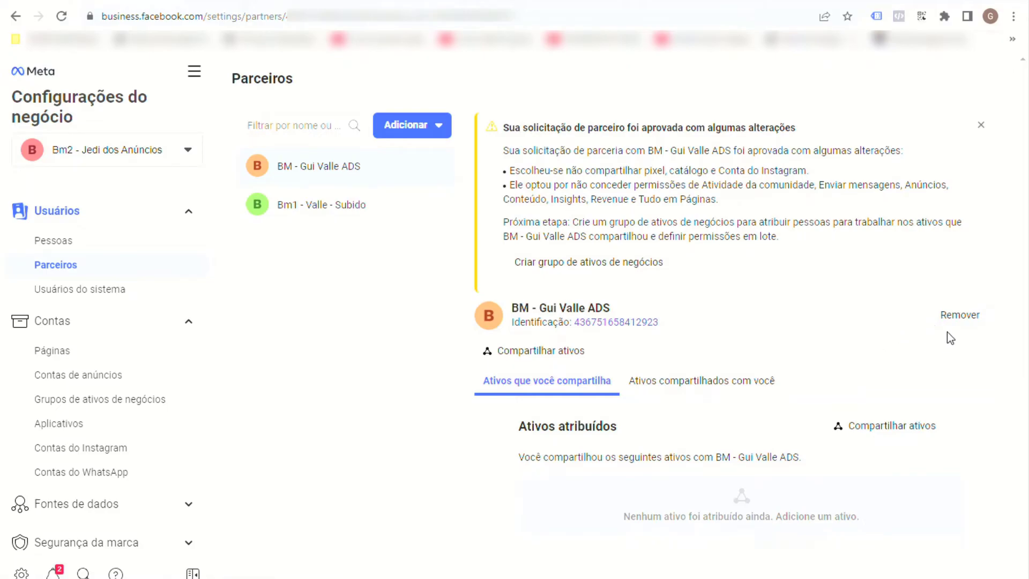
Switch back to the client's business settings and remove Bm2 - Jedi dos Anúncios from Parceiros.
{"action": "key", "text": "alt+Tab"}
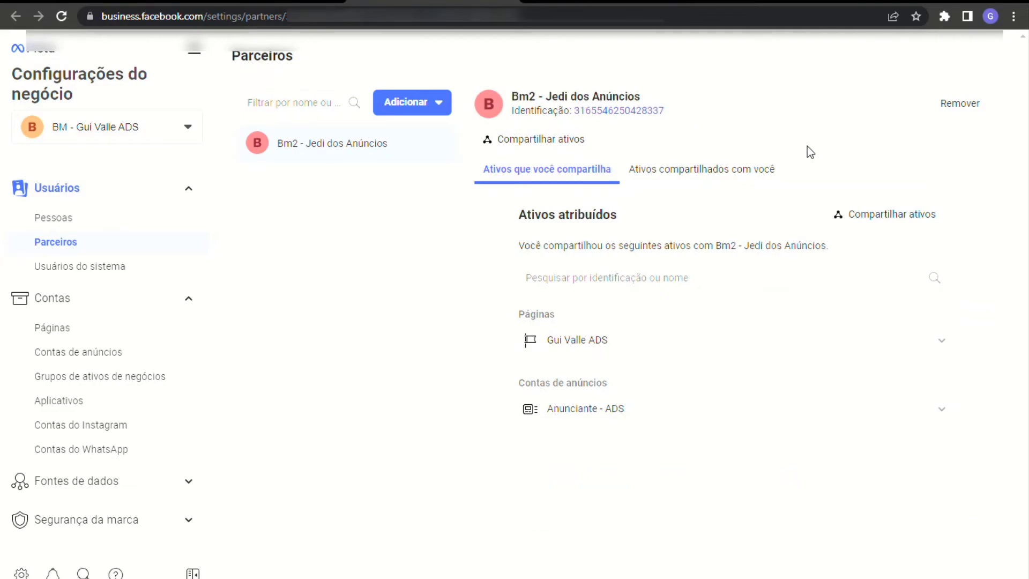
{"action": "left_click", "coordinate": [60, 268]}
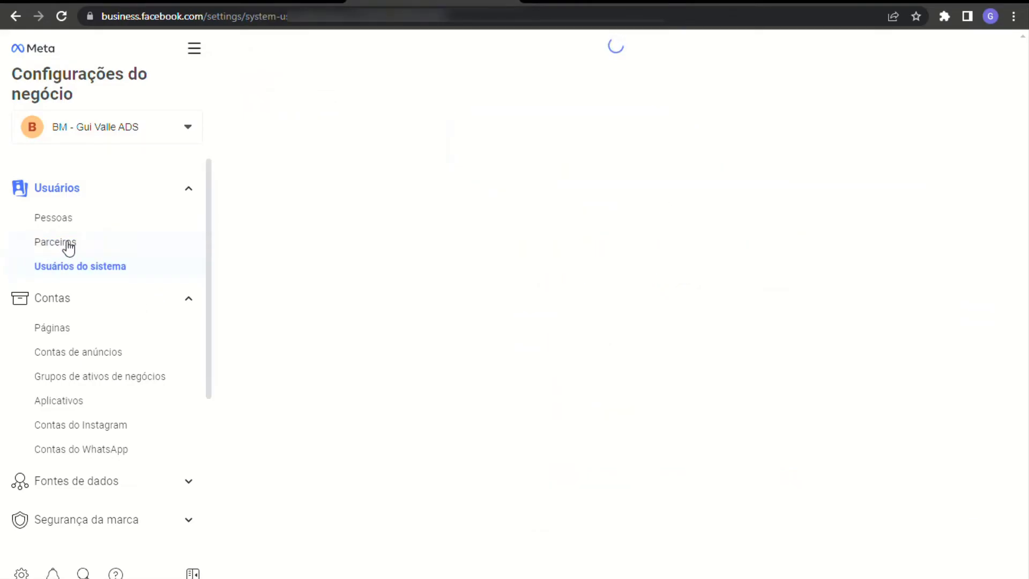
{"action": "left_click", "coordinate": [66, 242]}
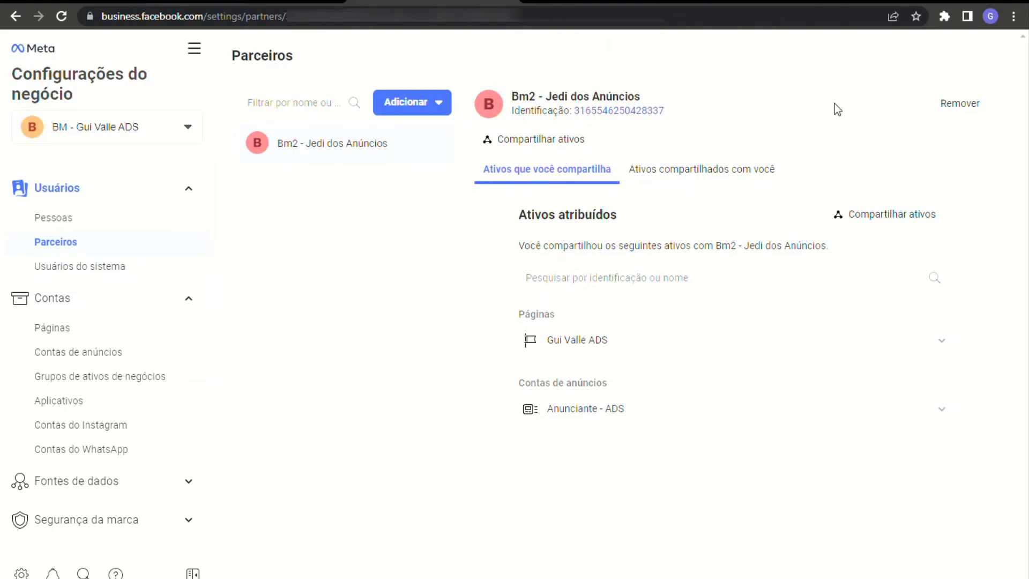
{"action": "left_click", "coordinate": [961, 107]}
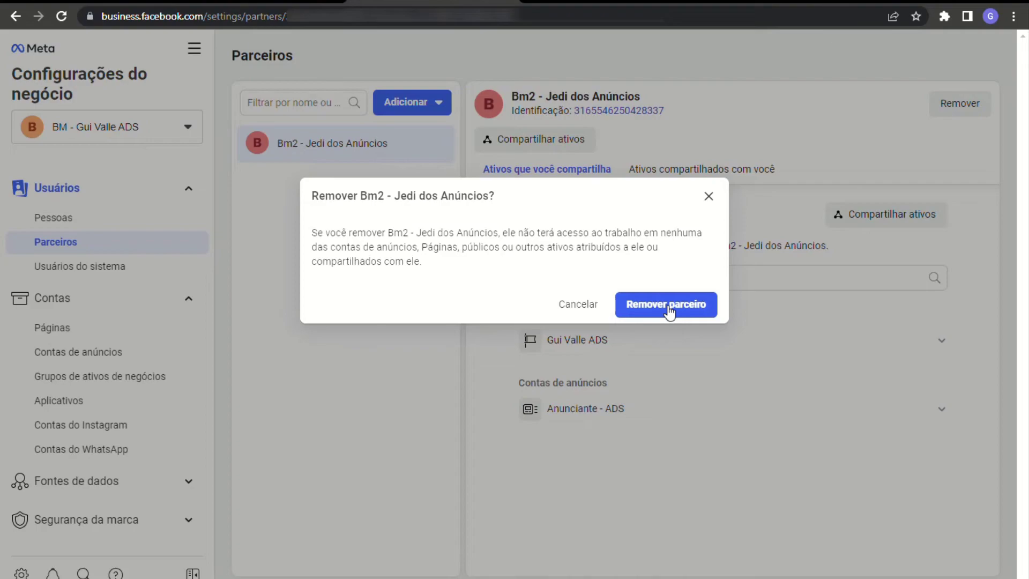
{"action": "left_click", "coordinate": [669, 307]}
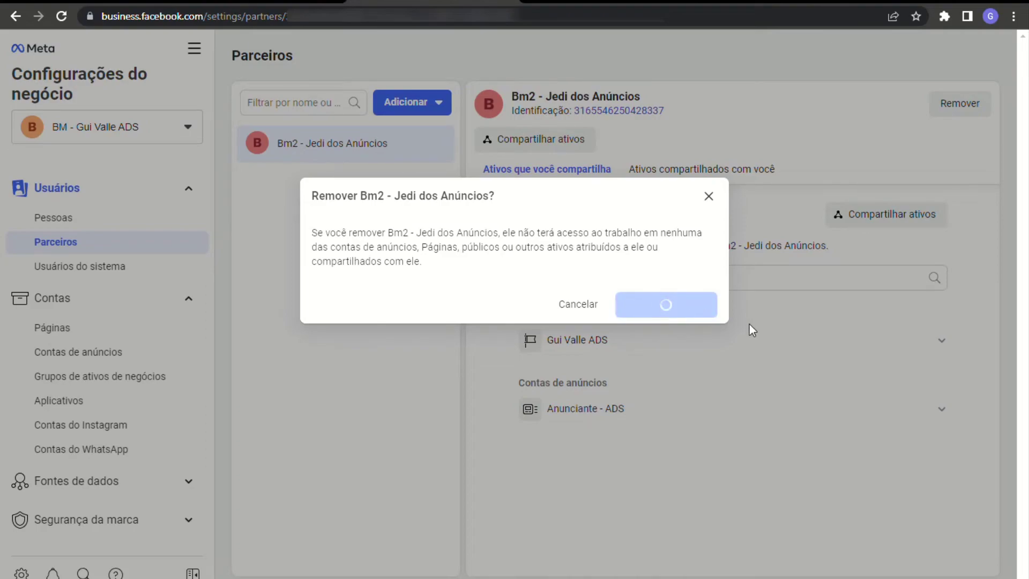